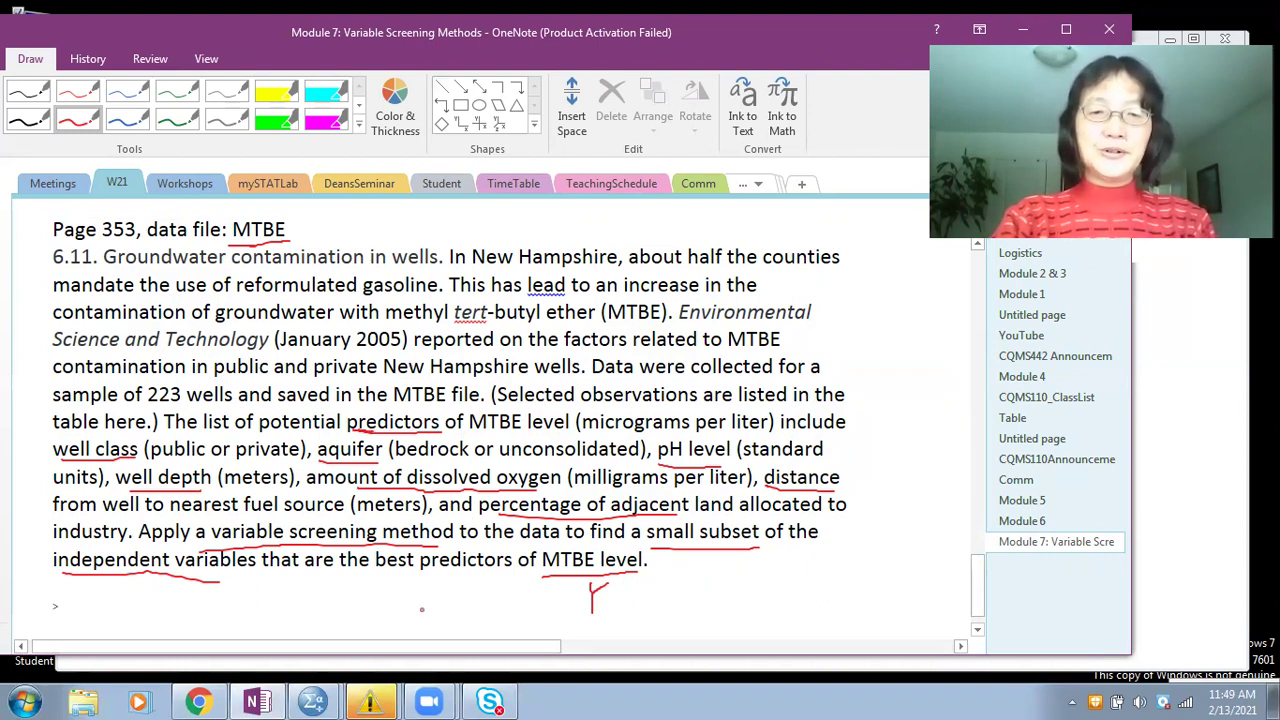
- Switch to SPSS Statistics and rearrange the overlapping windows so the Clerical.sav Data Editor is in front
{"action": "left_click", "coordinate": [314, 701]}
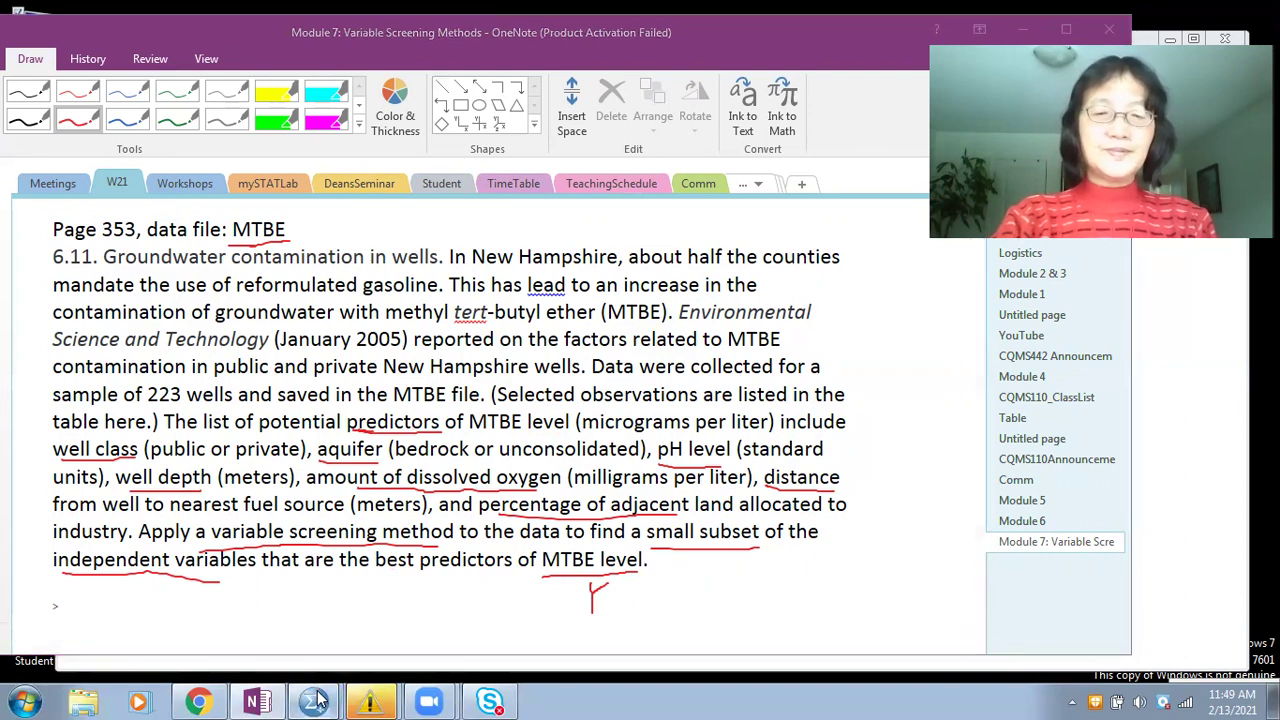
{"action": "left_click", "coordinate": [312, 700]}
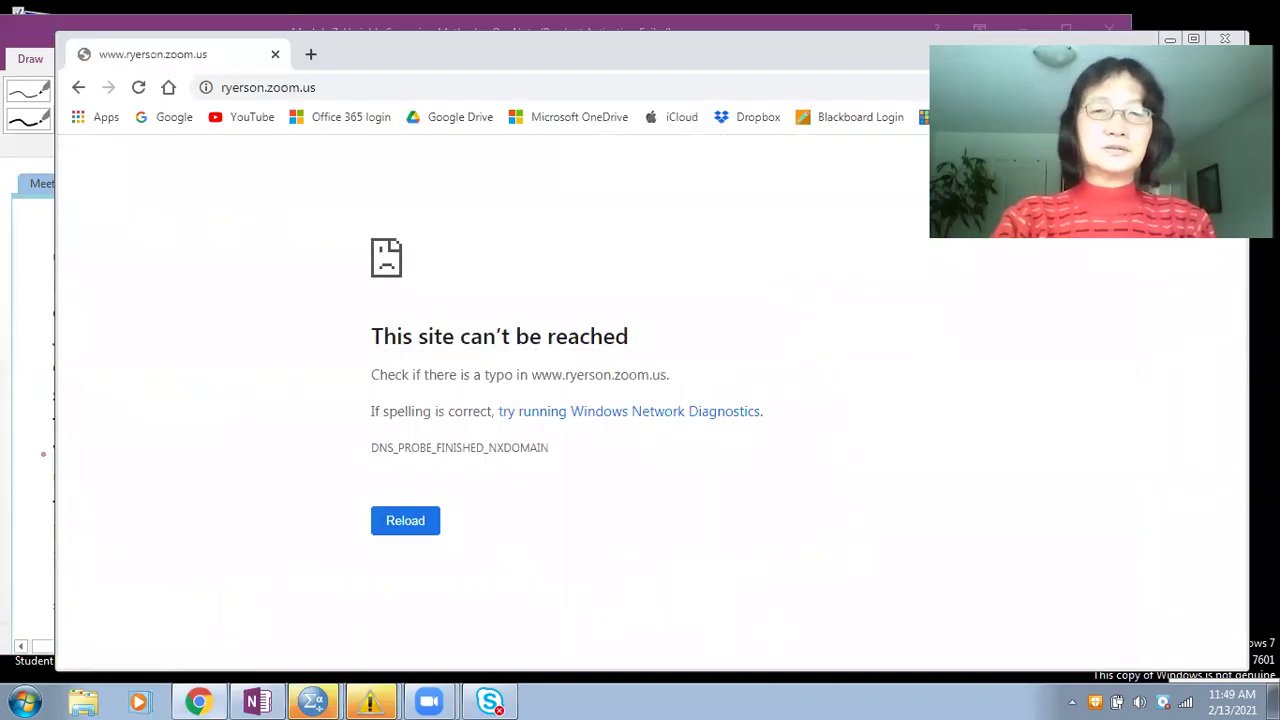
{"action": "left_click", "coordinate": [30, 455]}
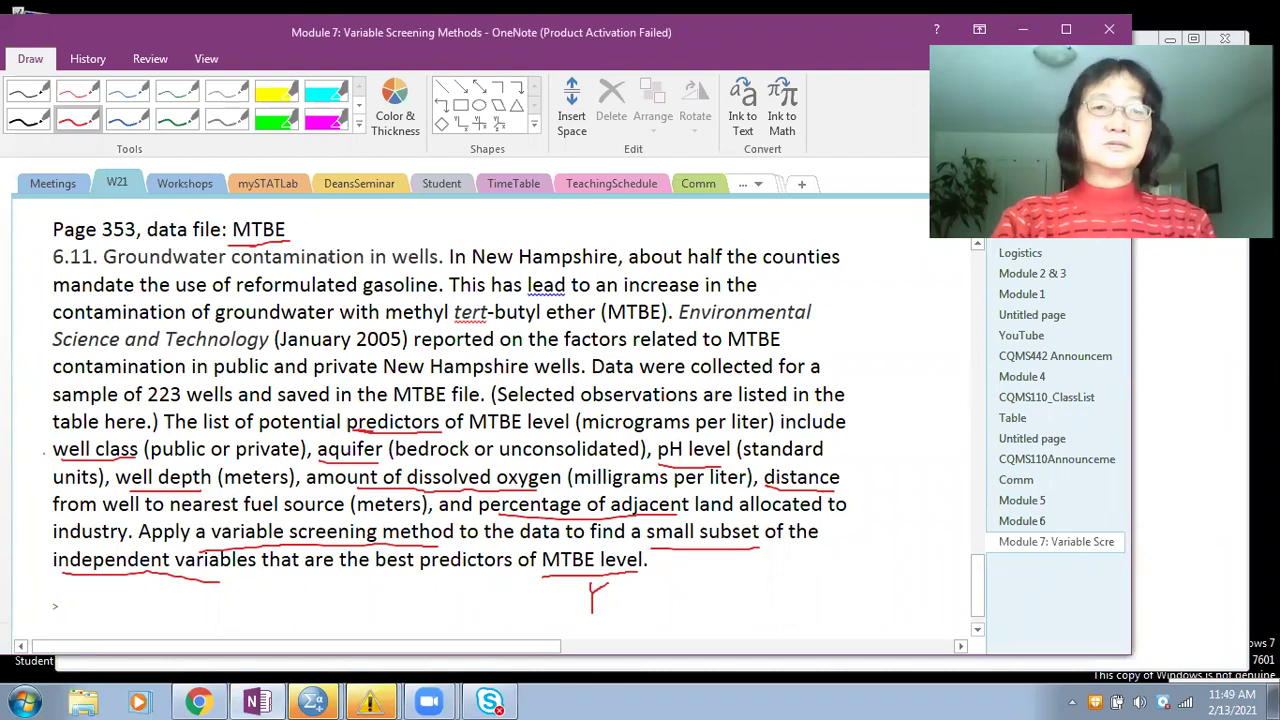
{"action": "double_click", "coordinate": [142, 33]}
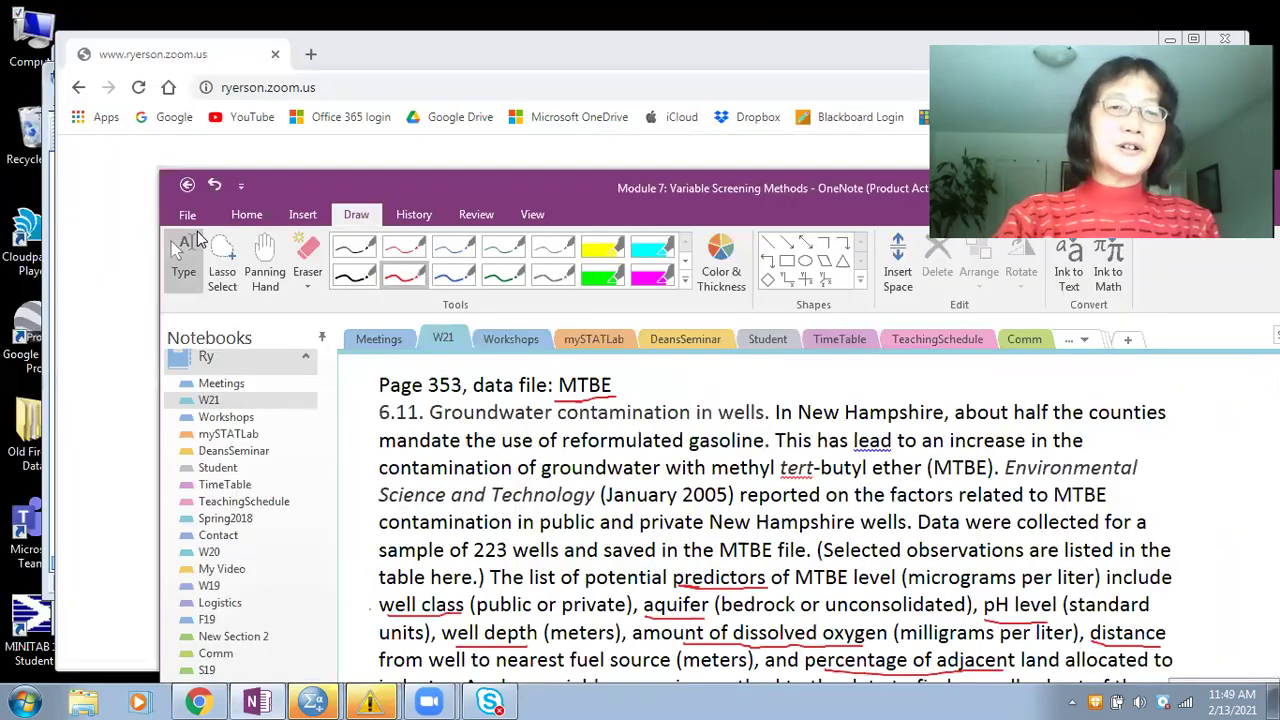
{"action": "left_click", "coordinate": [44, 424]}
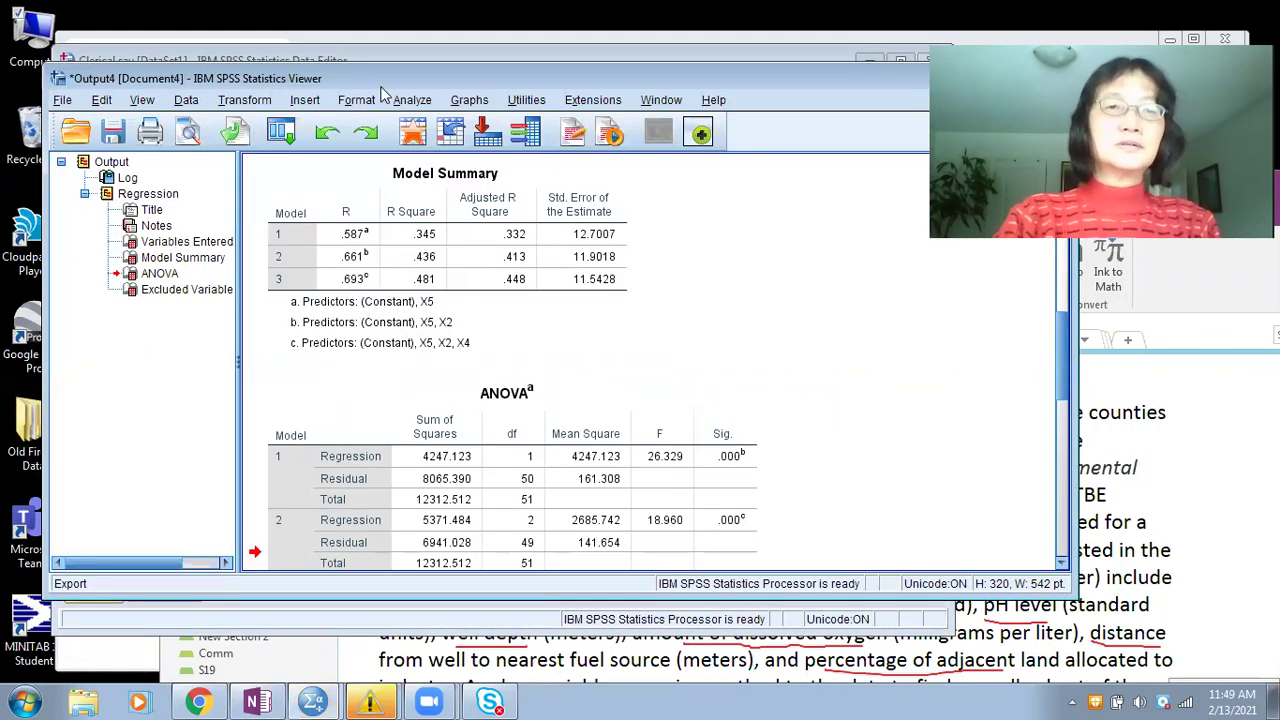
{"action": "left_click_drag", "start_coordinate": [380, 93], "coordinate": [297, 190]}
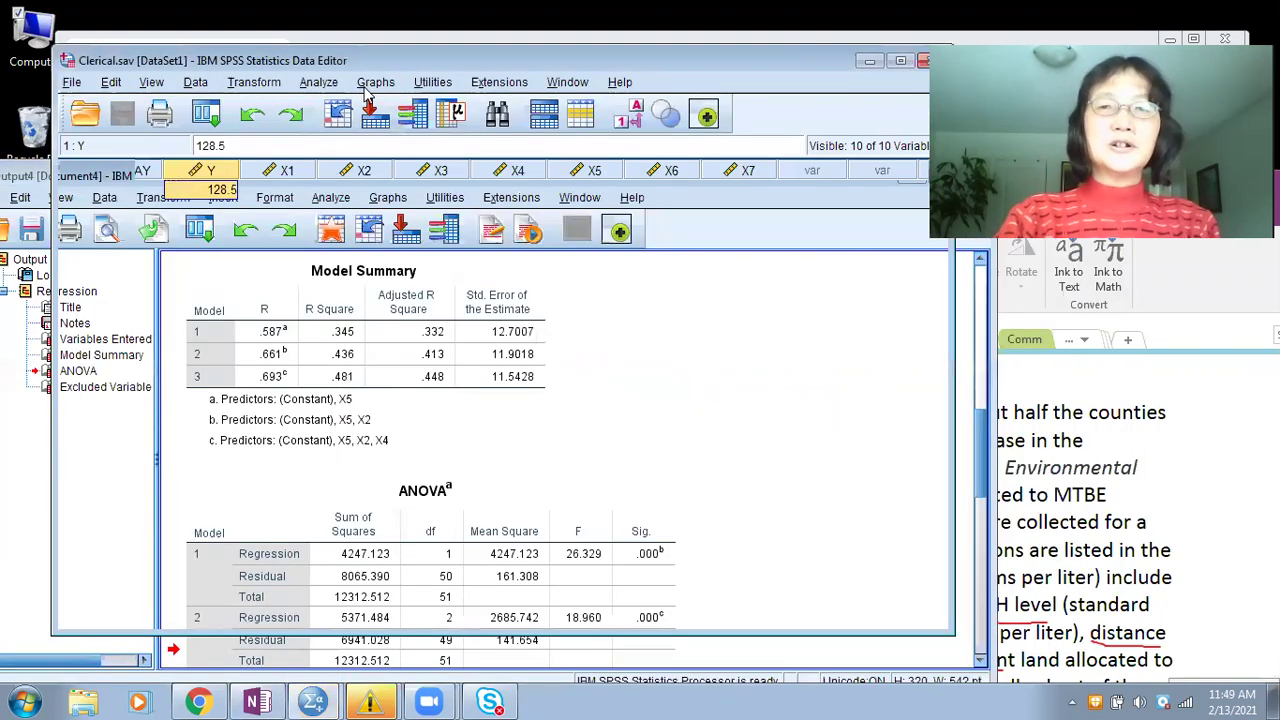
{"action": "left_click_drag", "start_coordinate": [393, 77], "coordinate": [338, 110]}
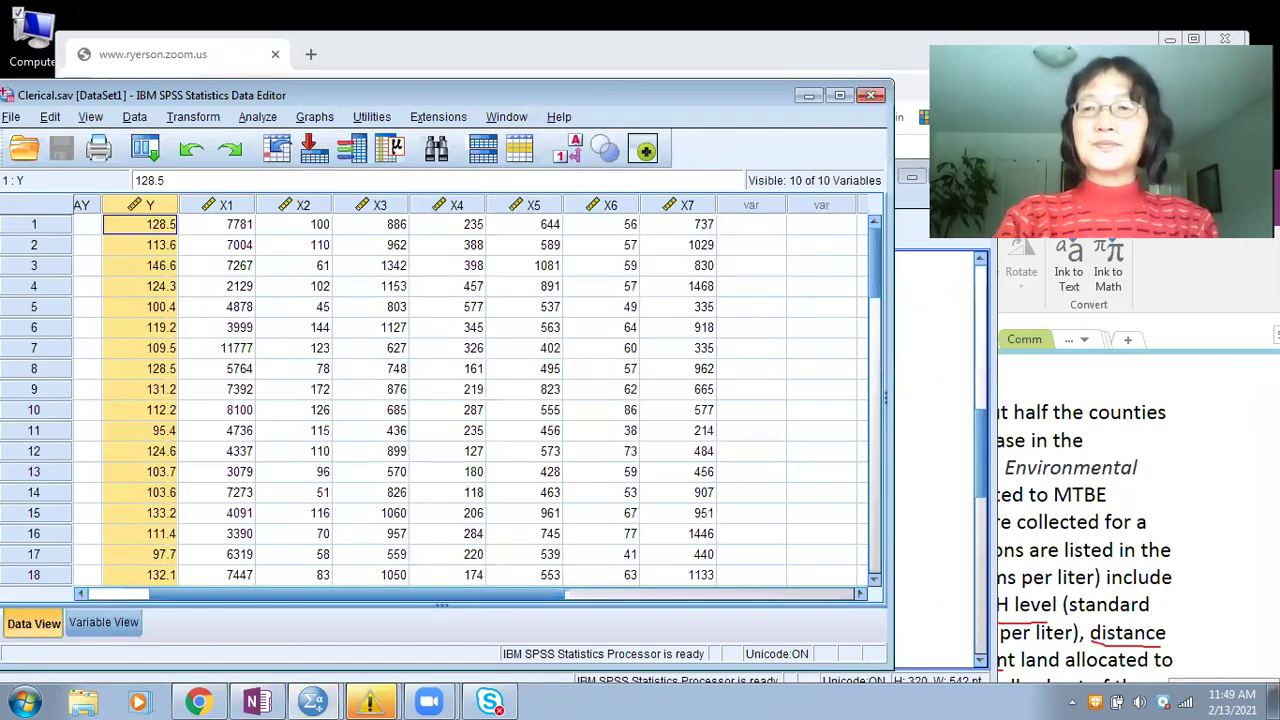
{"action": "left_click", "coordinate": [620, 60]}
{"action": "left_click_drag", "start_coordinate": [1000, 40], "coordinate": [854, 150]}
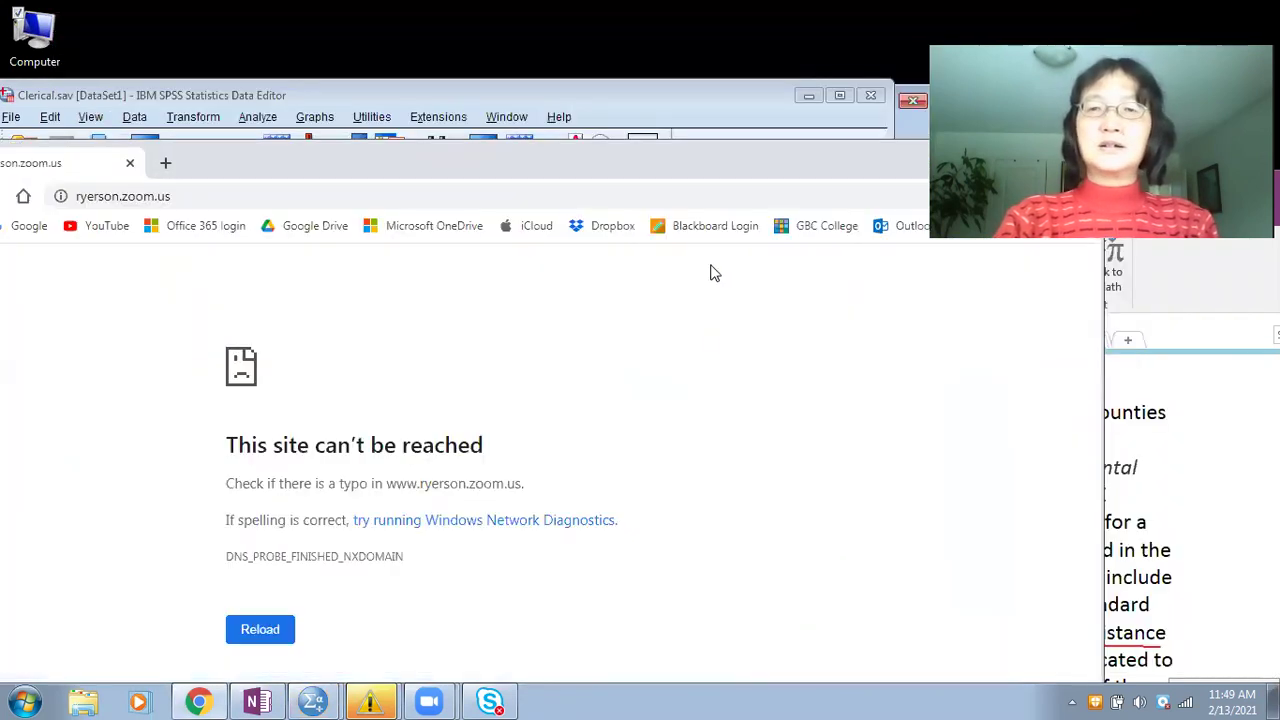
{"action": "left_click", "coordinate": [1211, 250]}
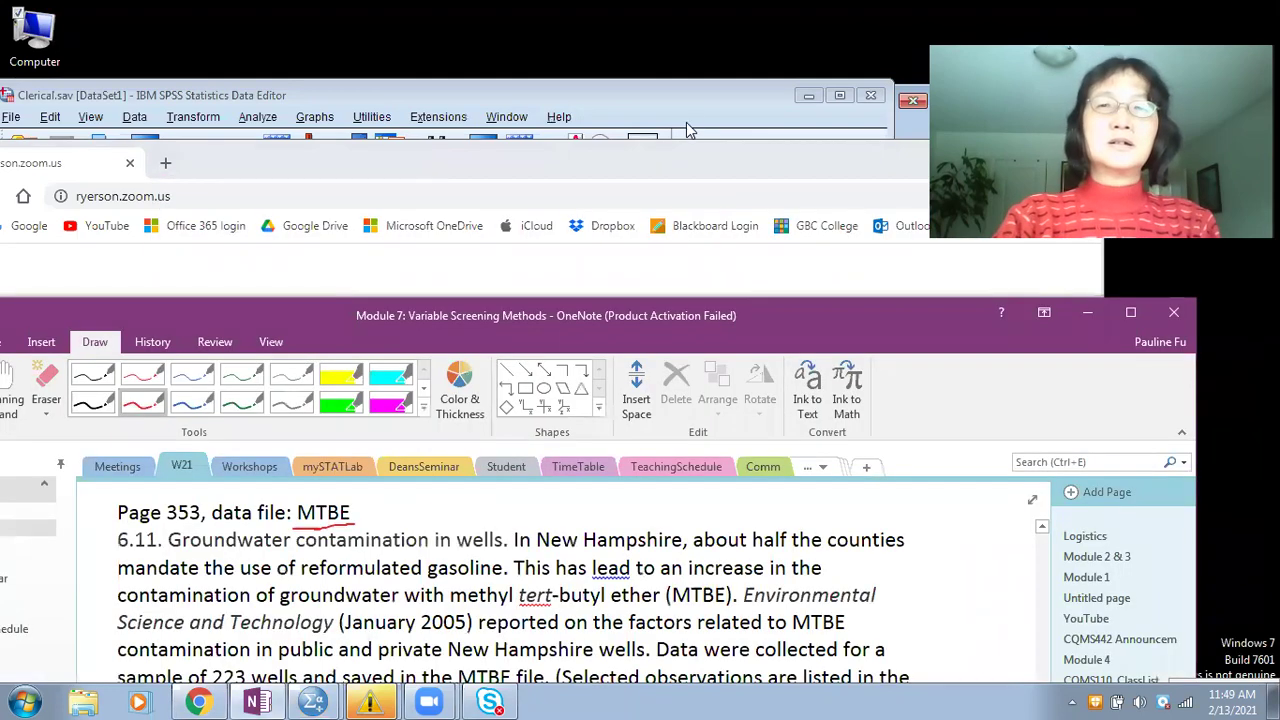
{"action": "left_click", "coordinate": [686, 107]}
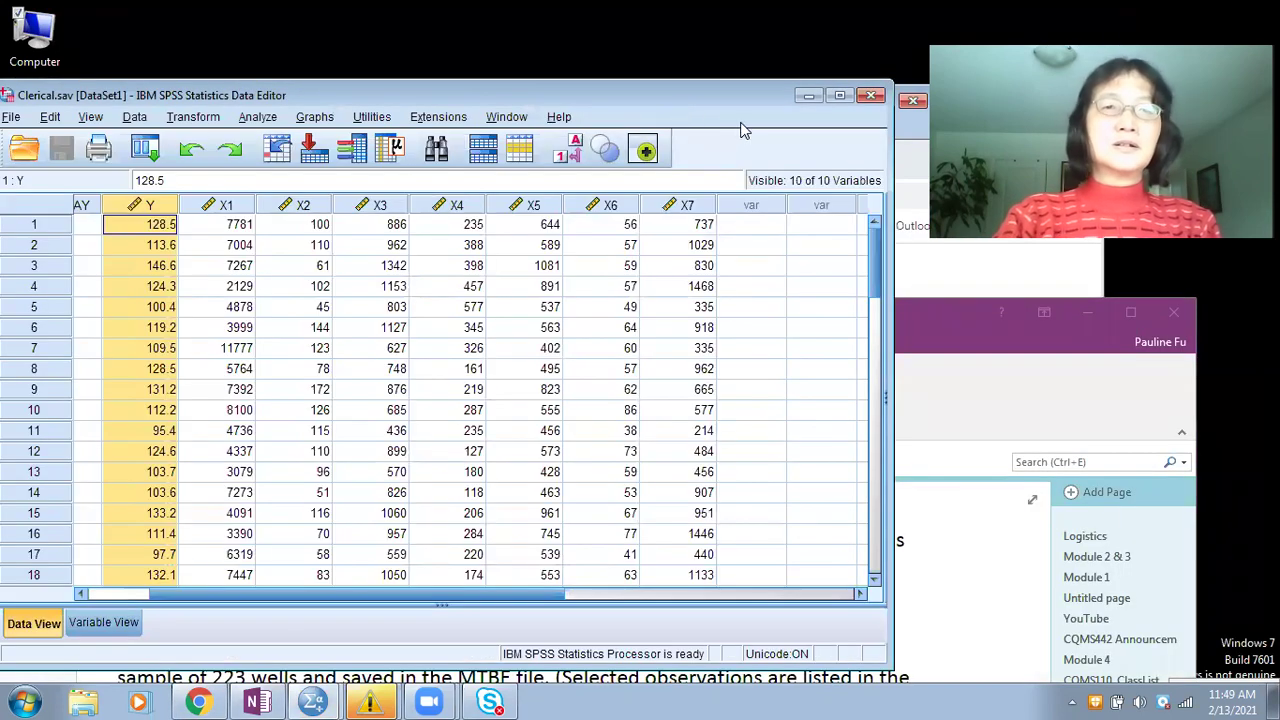
{"action": "left_click_drag", "start_coordinate": [307, 90], "coordinate": [360, 103]}
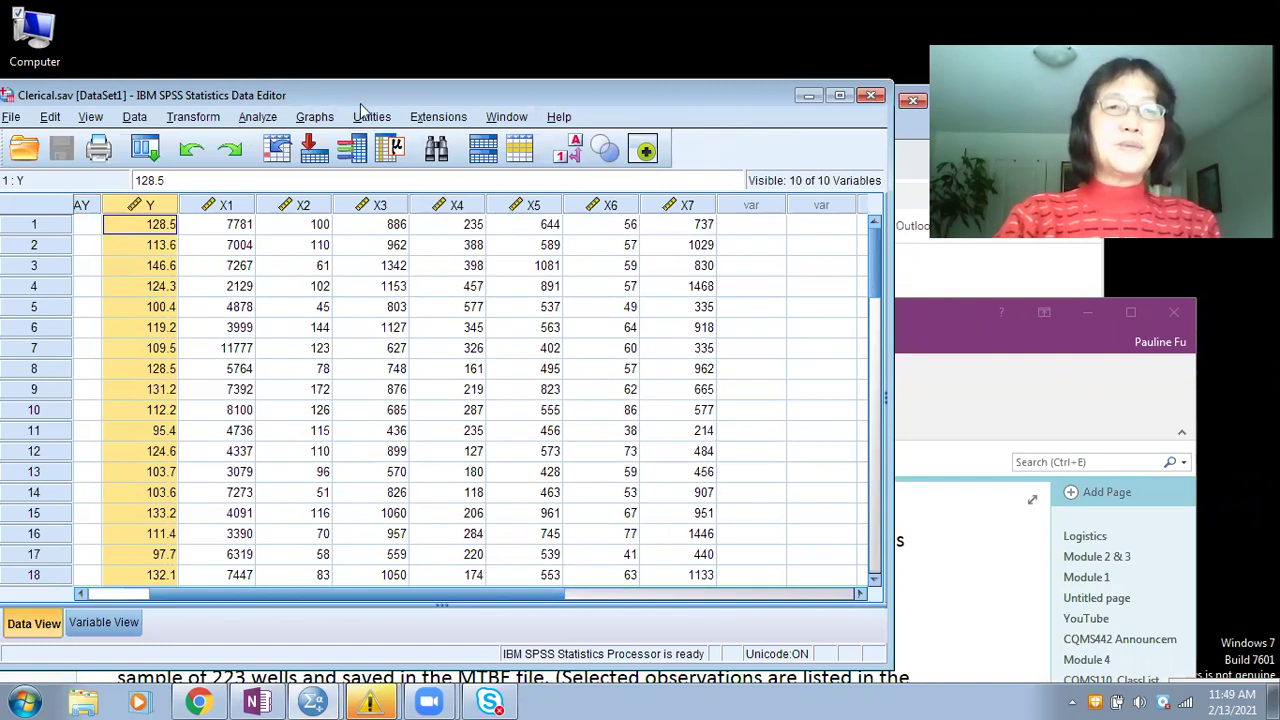
- Open the MTBE.sav data file and reposition its Data Editor window for better visibility
{"action": "left_click", "coordinate": [65, 130]}
{"action": "mouse_move", "coordinate": [100, 178]}
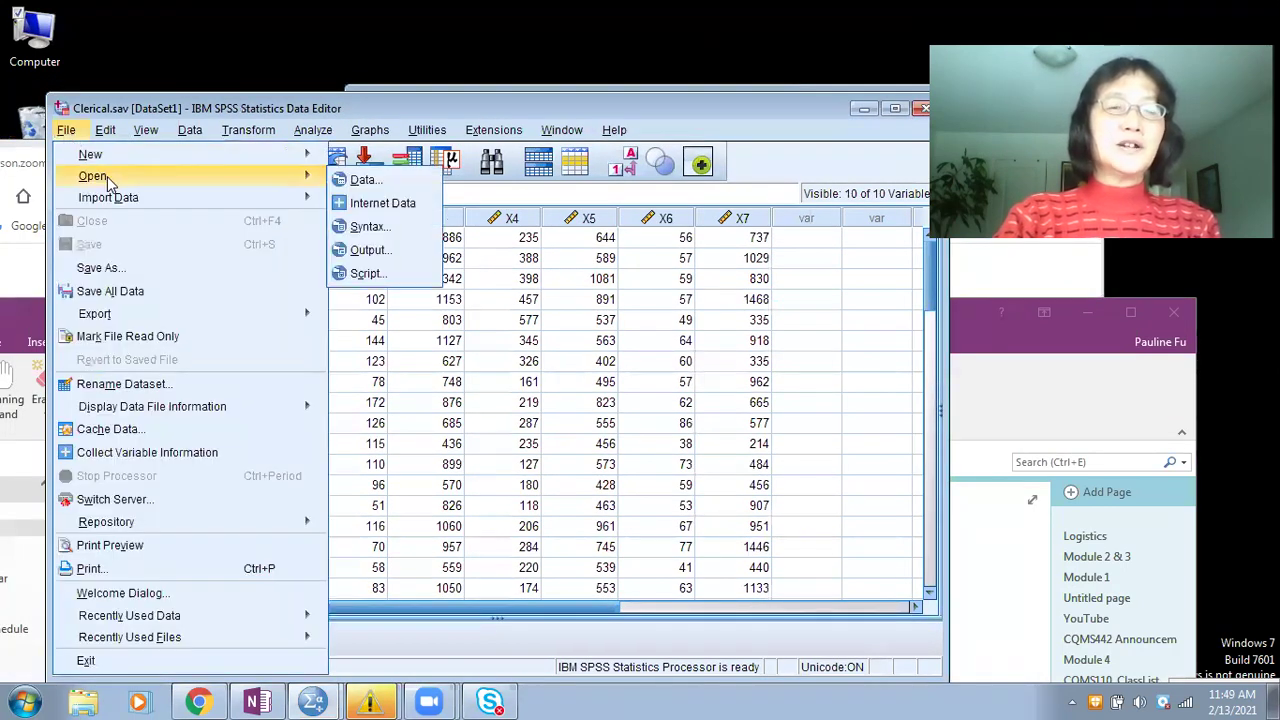
{"action": "left_click", "coordinate": [363, 180]}
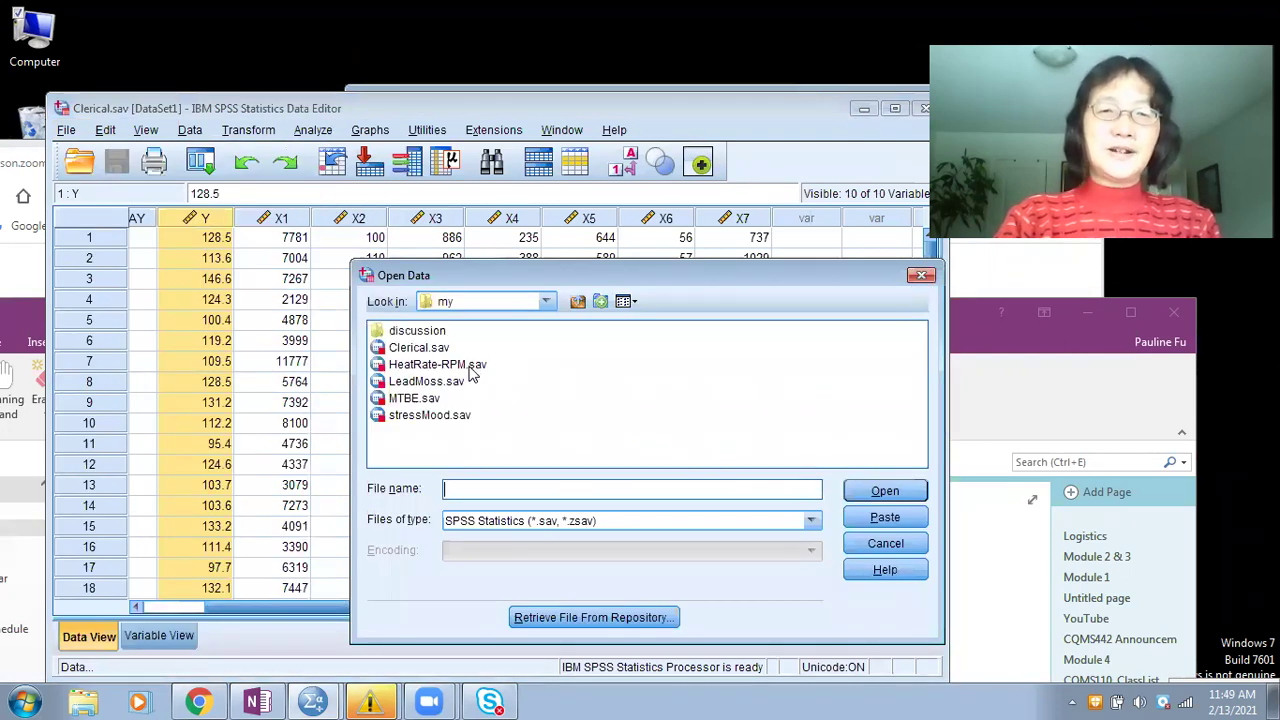
{"action": "left_click", "coordinate": [414, 399]}
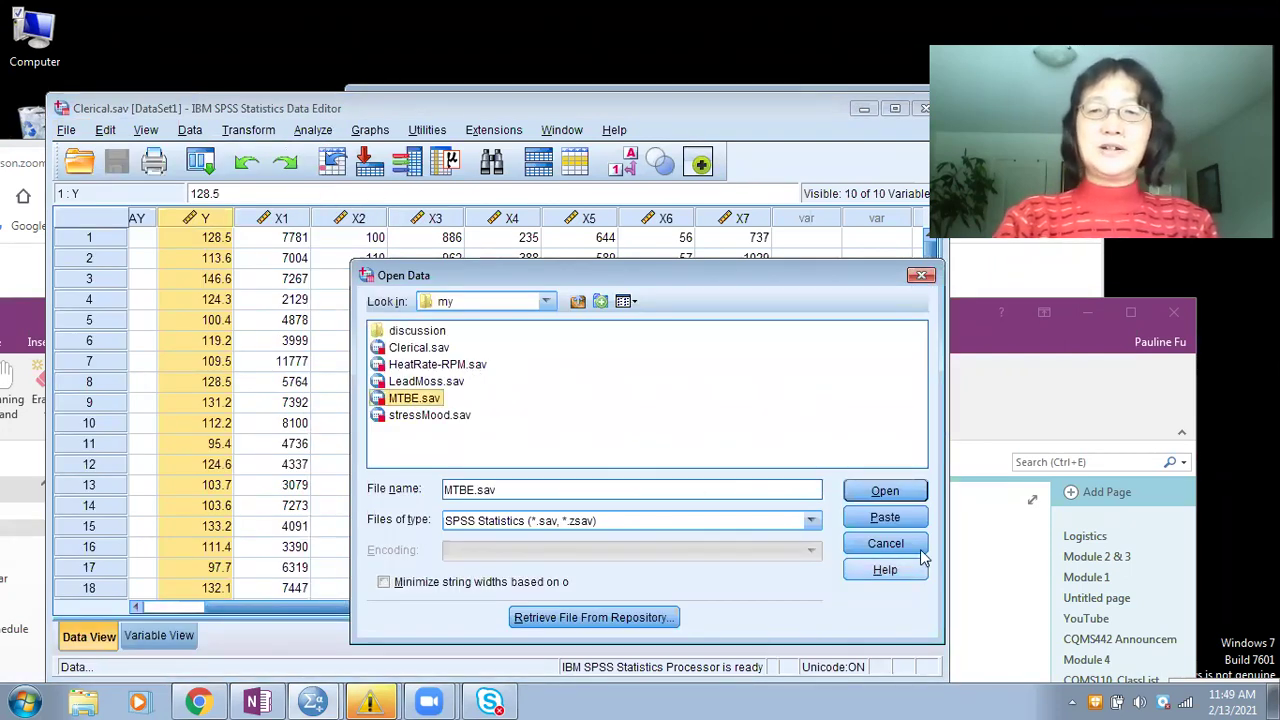
{"action": "left_click", "coordinate": [880, 497]}
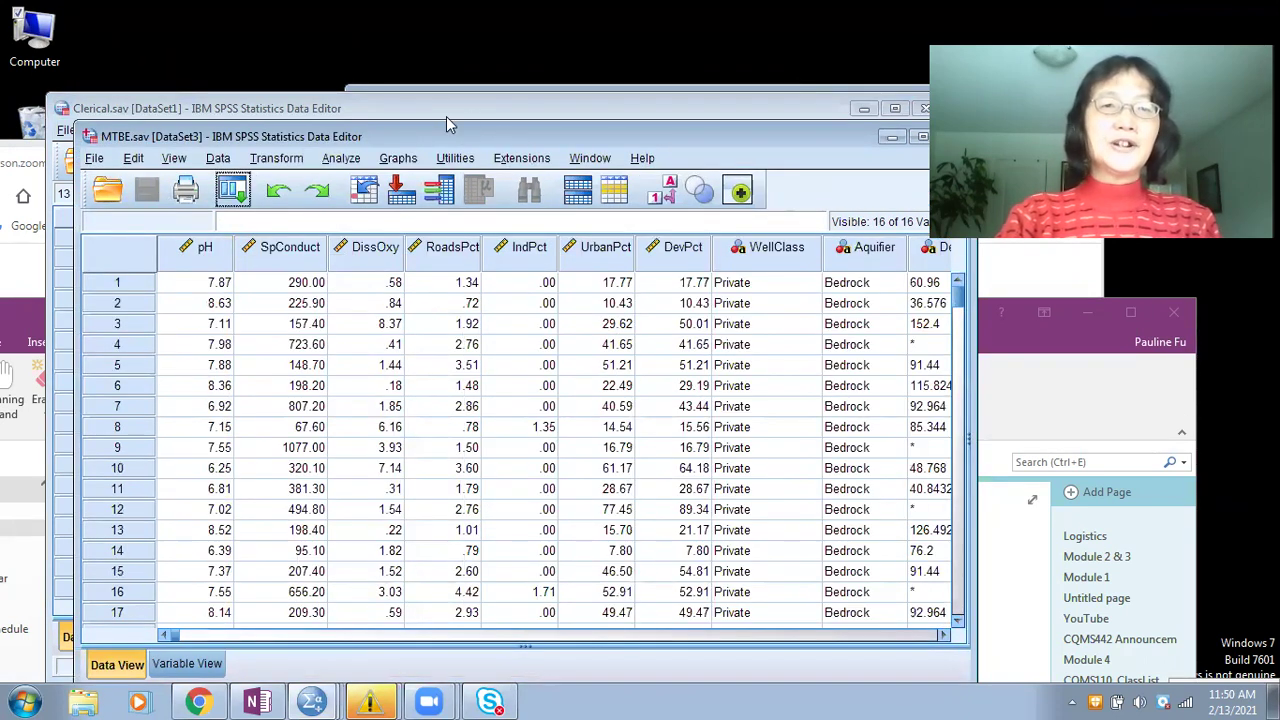
{"action": "left_click_drag", "start_coordinate": [446, 120], "coordinate": [415, 62]}
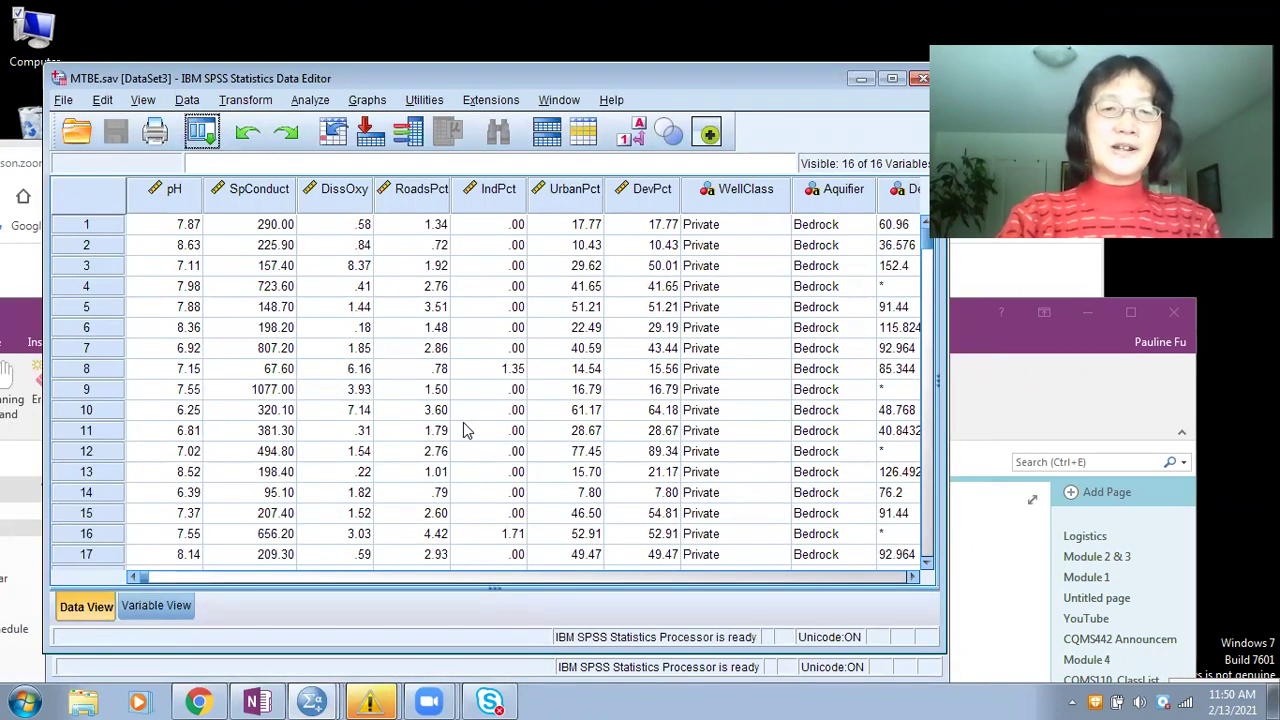
- Look through the variable columns of the MTBE.sav data and select the MTBE column
{"action": "left_click", "coordinate": [695, 578]}
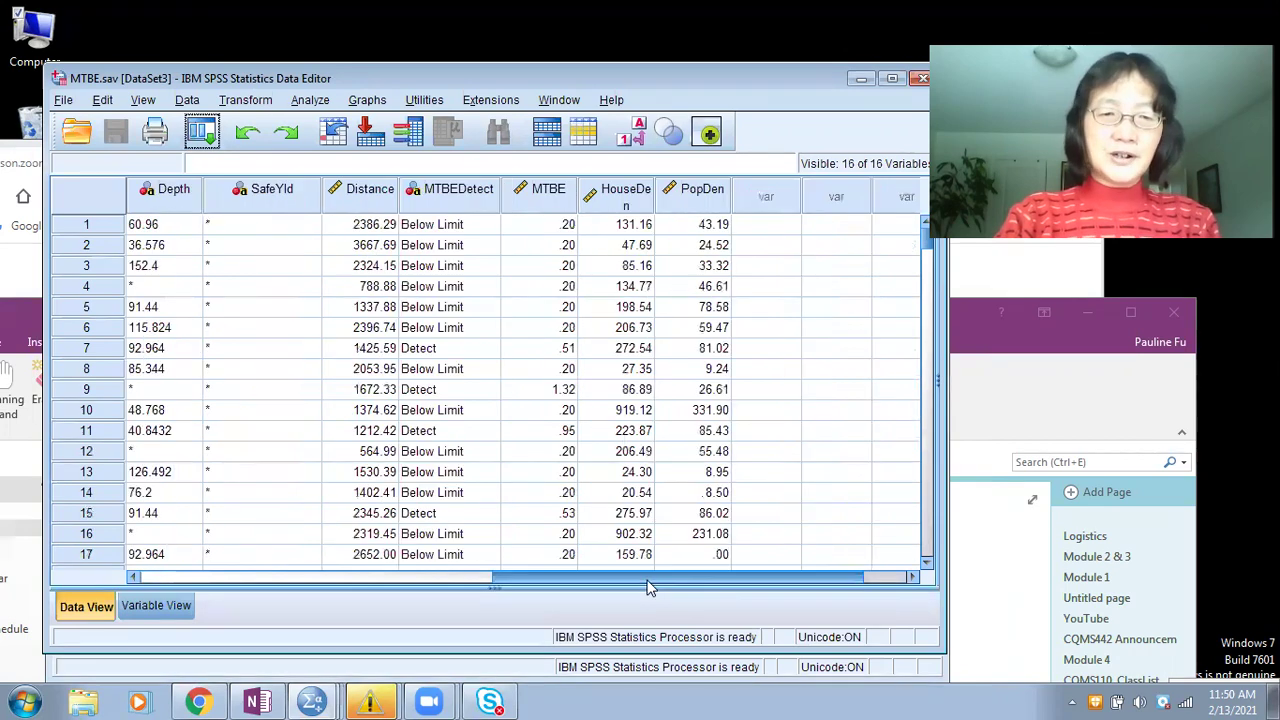
{"action": "left_click_drag", "start_coordinate": [590, 585], "coordinate": [476, 583]}
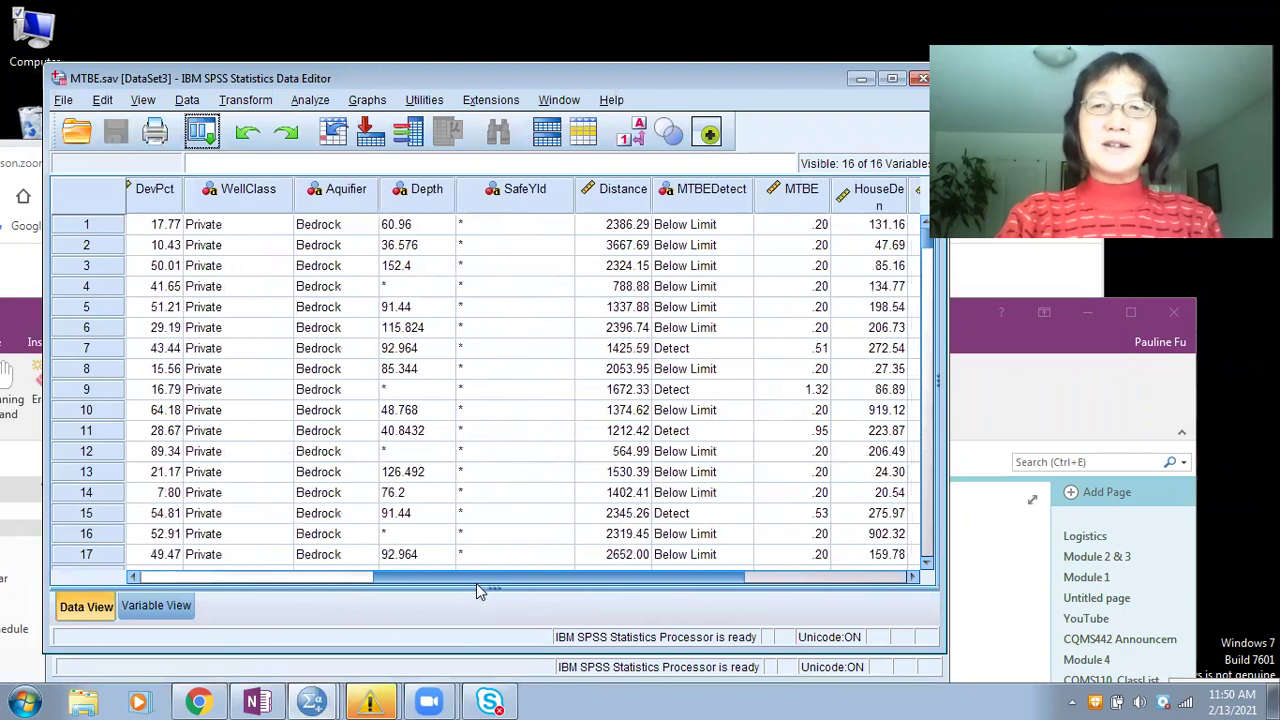
{"action": "left_click", "coordinate": [787, 197]}
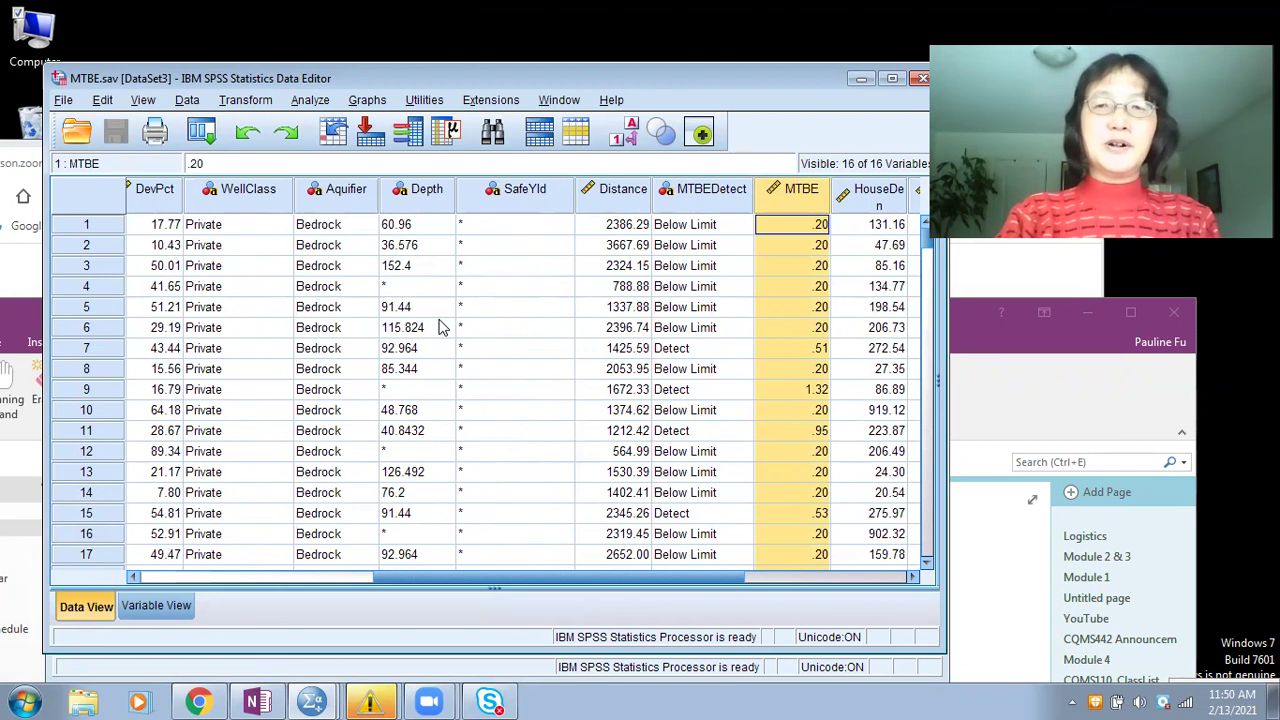
{"action": "left_click_drag", "start_coordinate": [519, 576], "coordinate": [560, 597]}
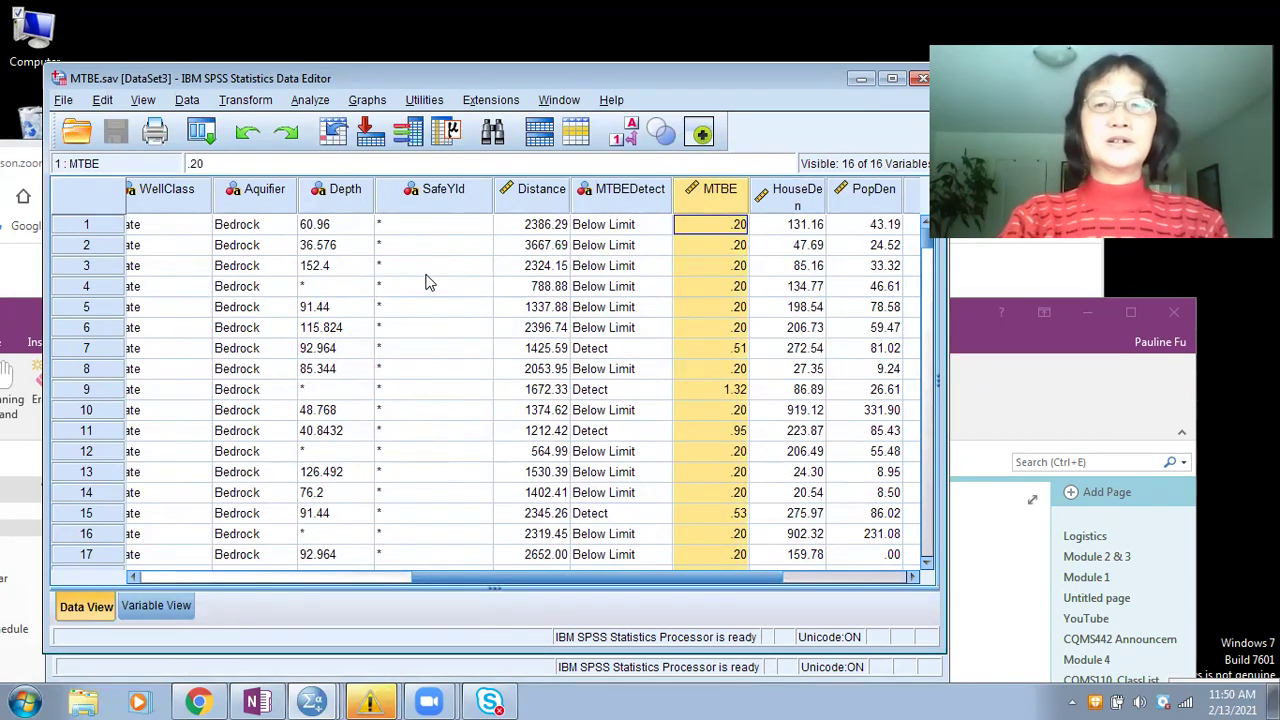
- Start Automatic Linear Modeling for the MTBE data and reset its settings to the defaults
{"action": "left_click", "coordinate": [307, 103]}
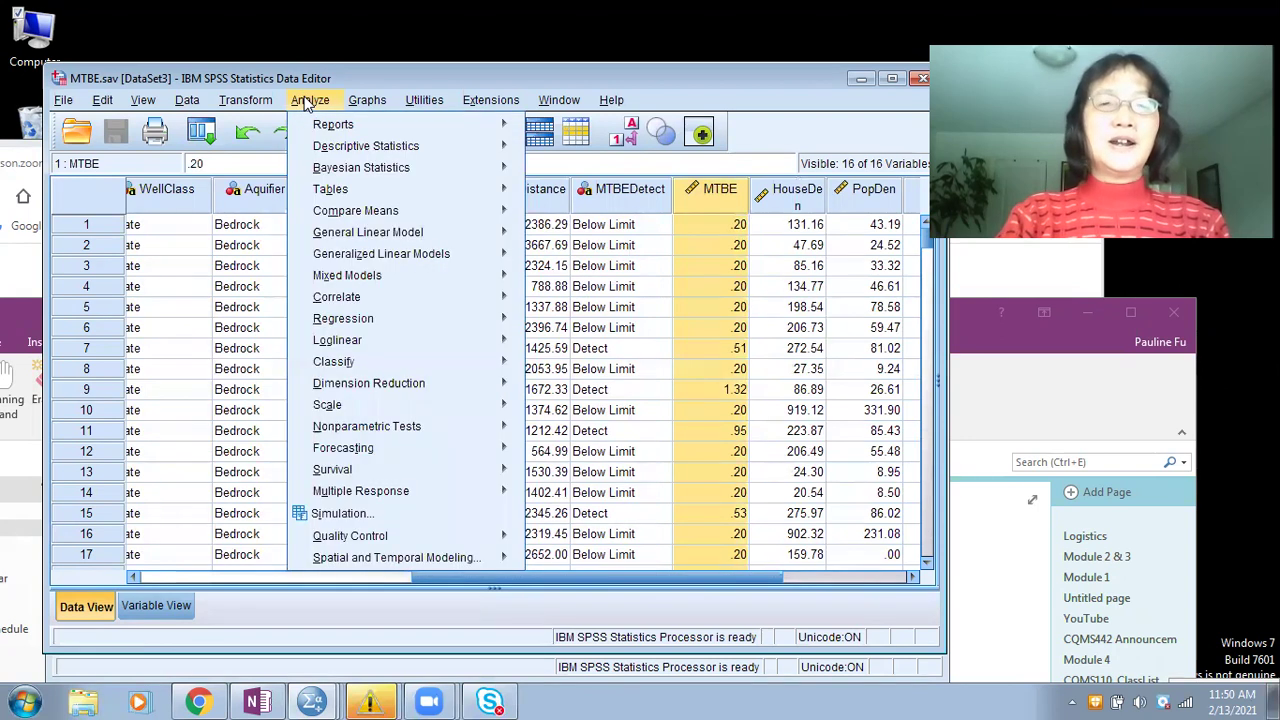
{"action": "mouse_move", "coordinate": [362, 318]}
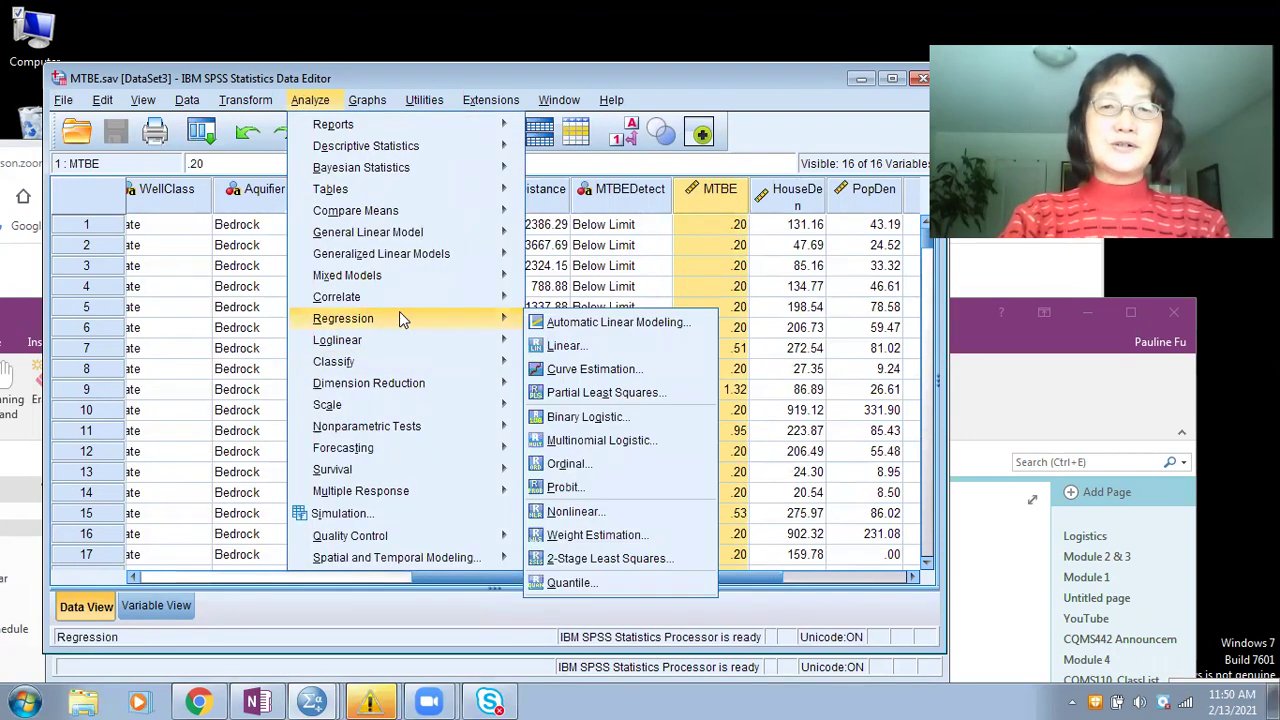
{"action": "left_click", "coordinate": [612, 325]}
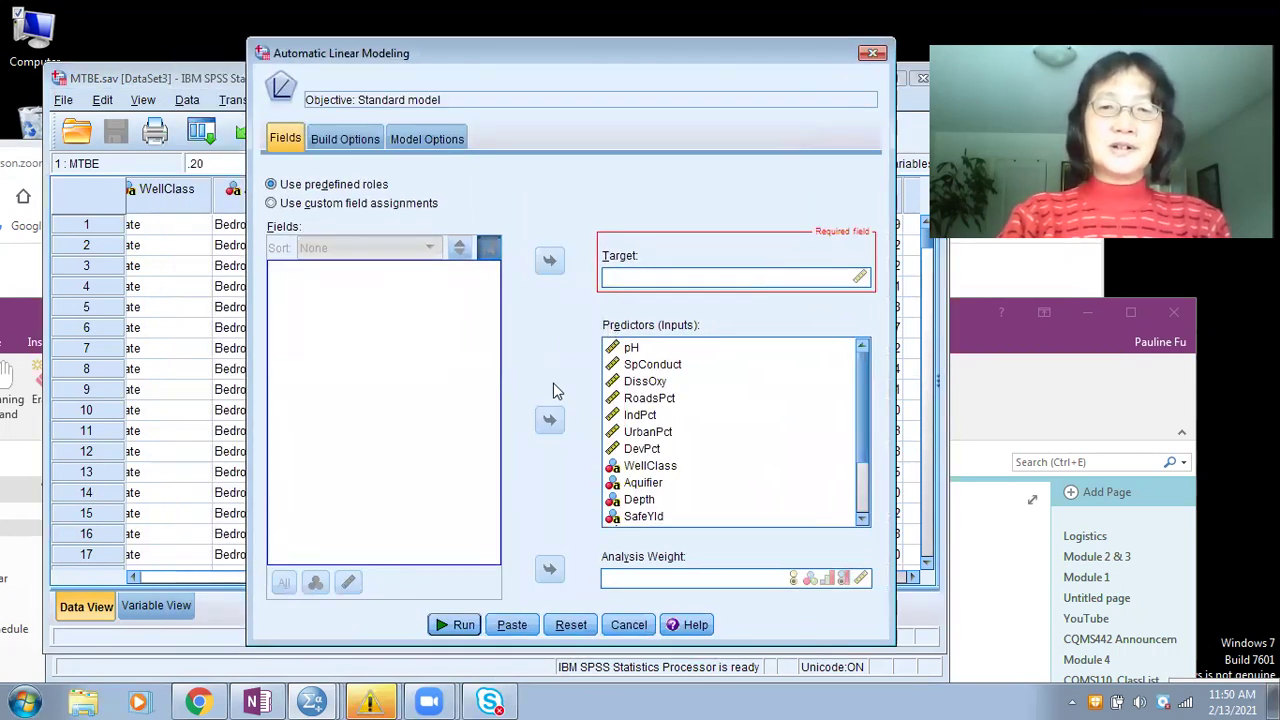
{"action": "left_click", "coordinate": [572, 625]}
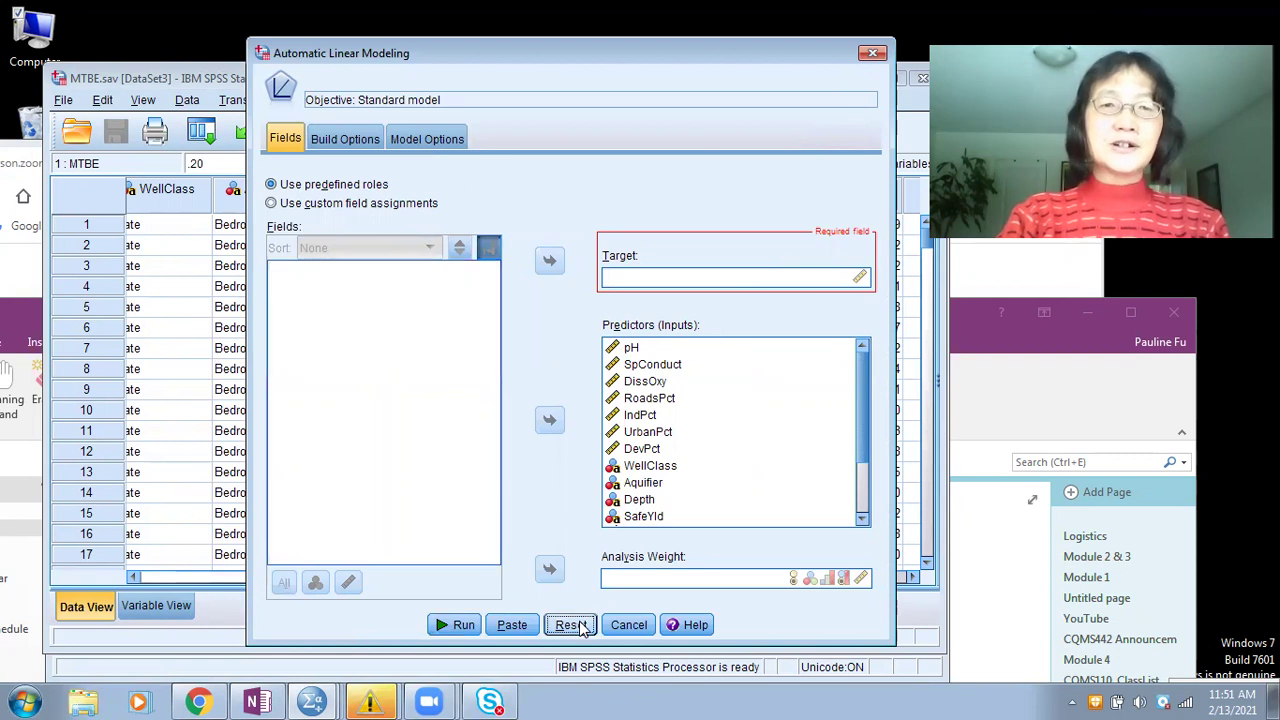
{"action": "left_click", "coordinate": [584, 627]}
{"action": "left_click", "coordinate": [566, 628]}
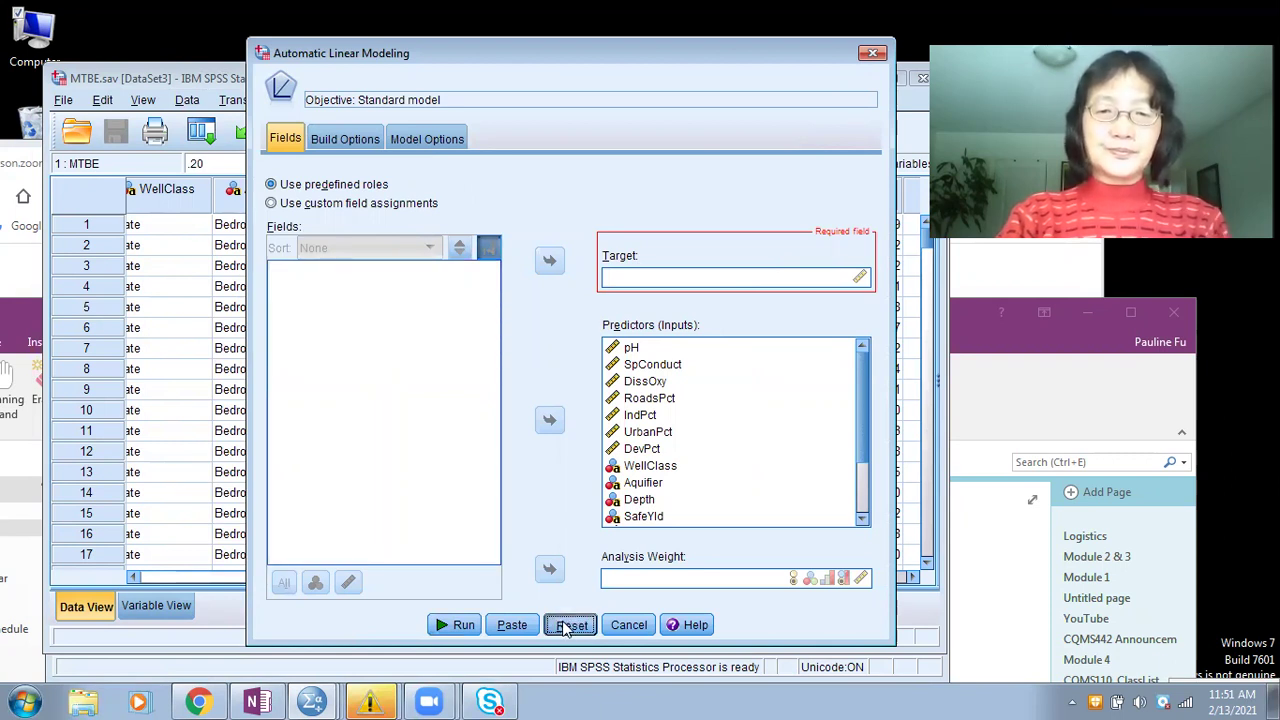
{"action": "left_click", "coordinate": [630, 349]}
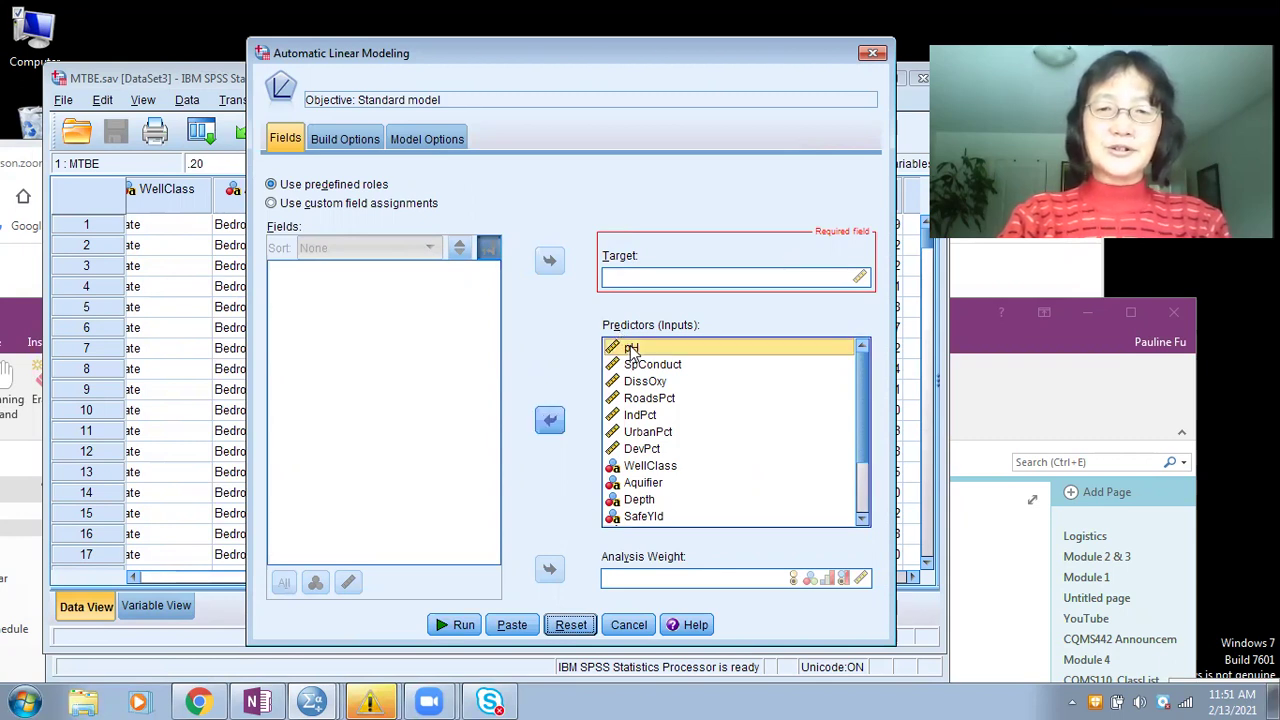
{"action": "left_click", "coordinate": [551, 419]}
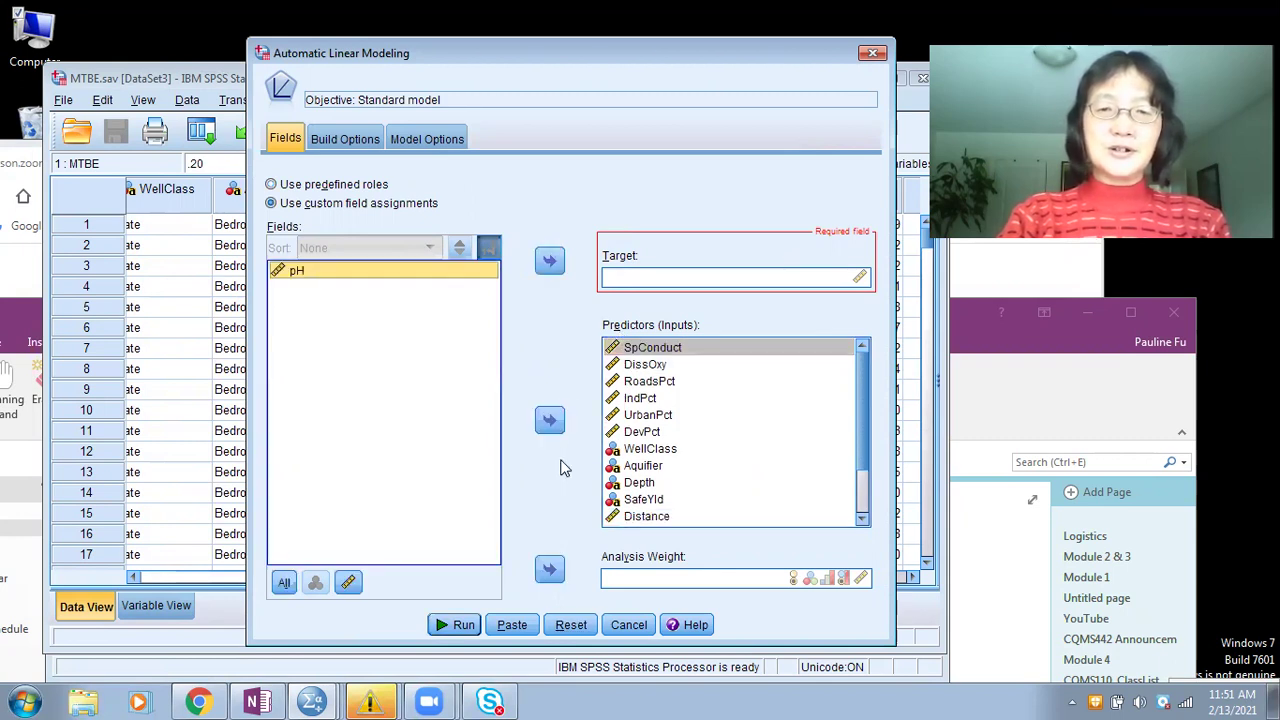
{"action": "left_click", "coordinate": [571, 626]}
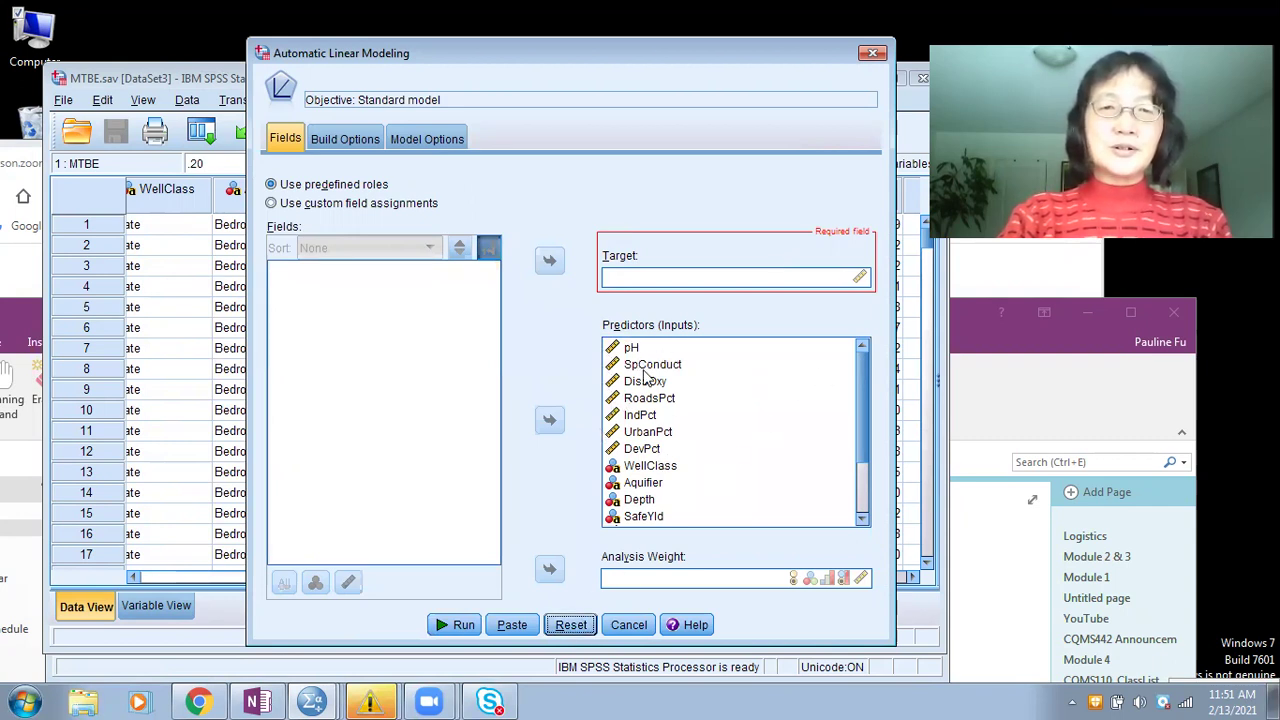
- Remove MTBE from the predictors and assign it as the target of the linear model
{"action": "mouse_move", "coordinate": [866, 366]}
{"action": "left_mouse_down"}
{"action": "mouse_move", "coordinate": [855, 450]}
{"action": "mouse_move", "coordinate": [864, 365]}
{"action": "left_mouse_up"}
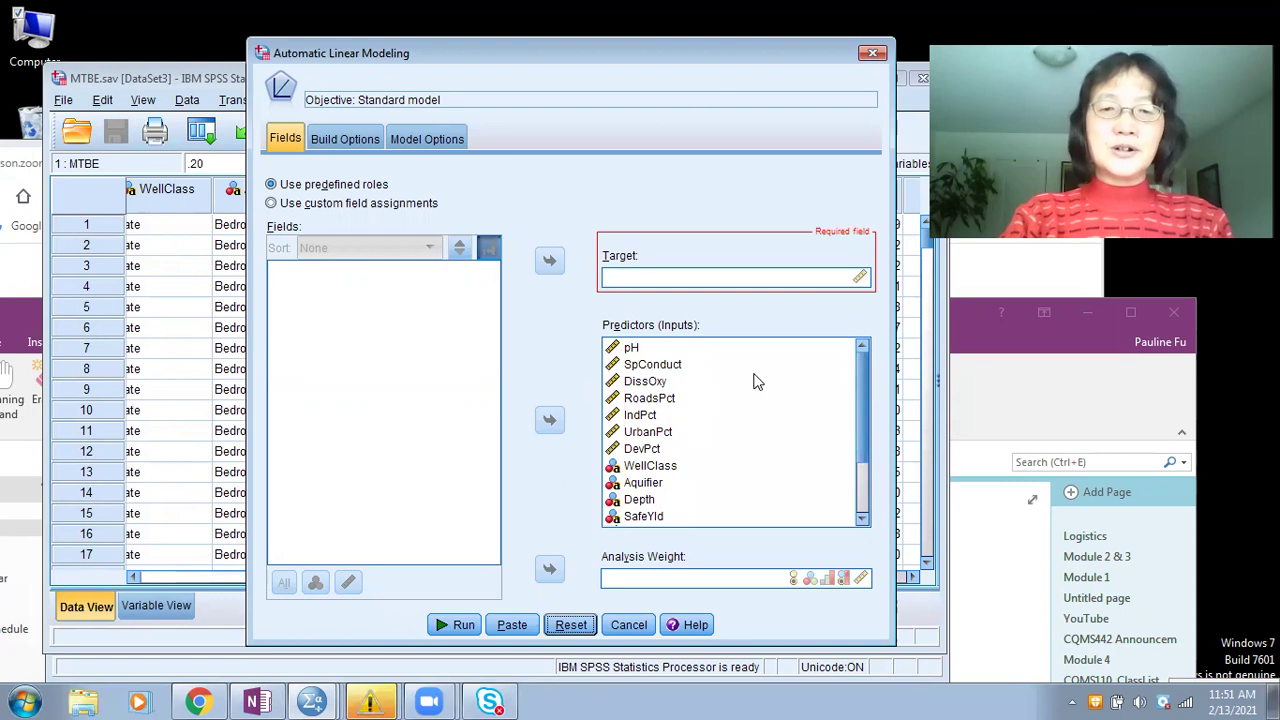
{"action": "left_click", "coordinate": [643, 280]}
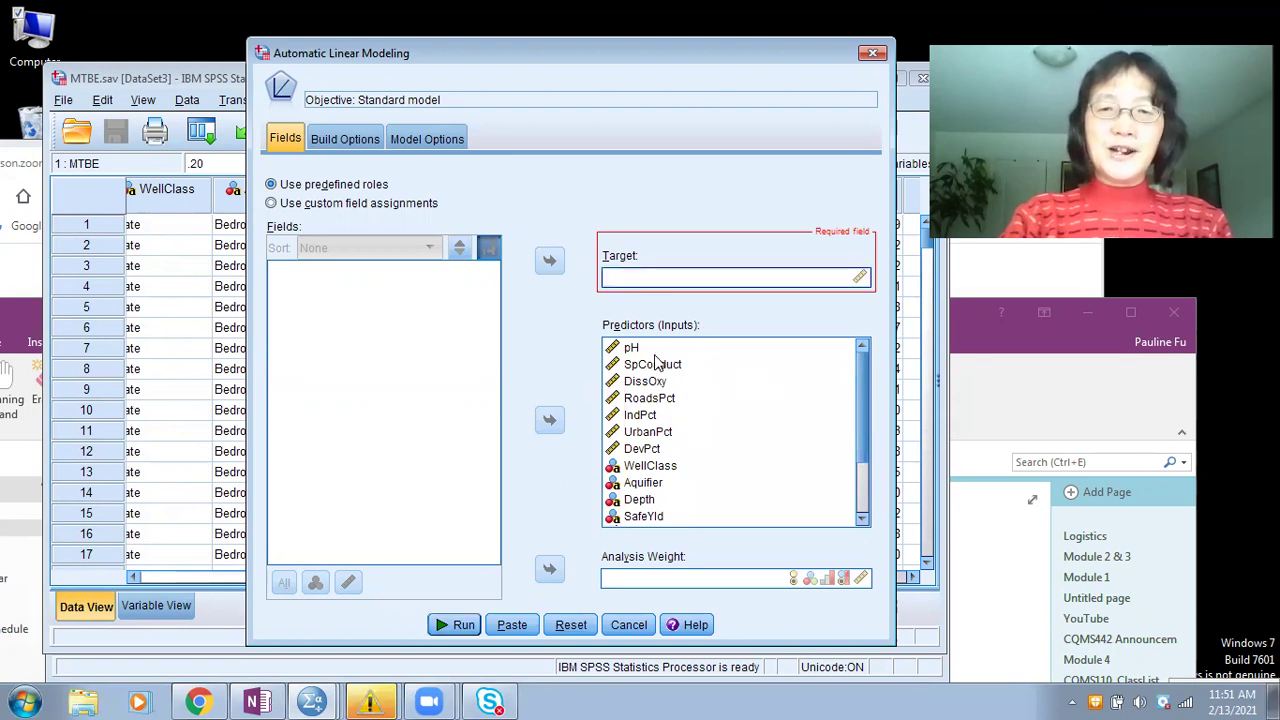
{"action": "left_click_drag", "start_coordinate": [868, 390], "coordinate": [868, 437]}
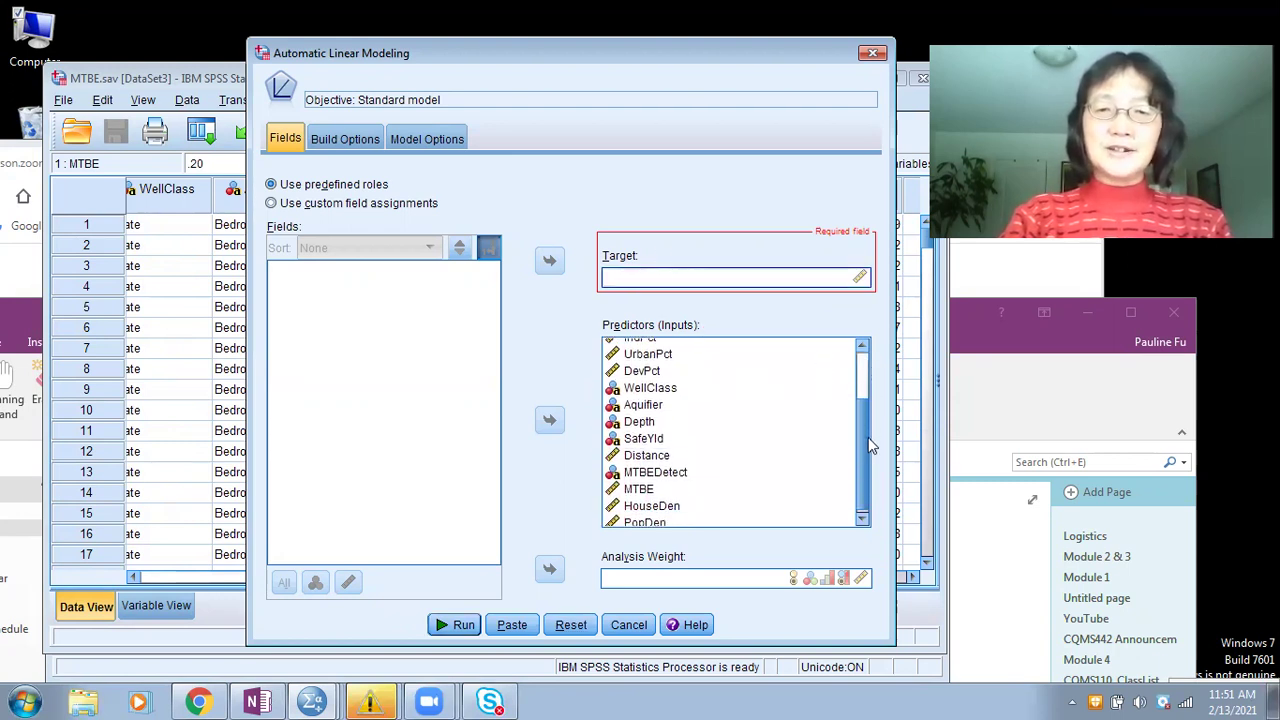
{"action": "left_click", "coordinate": [632, 486]}
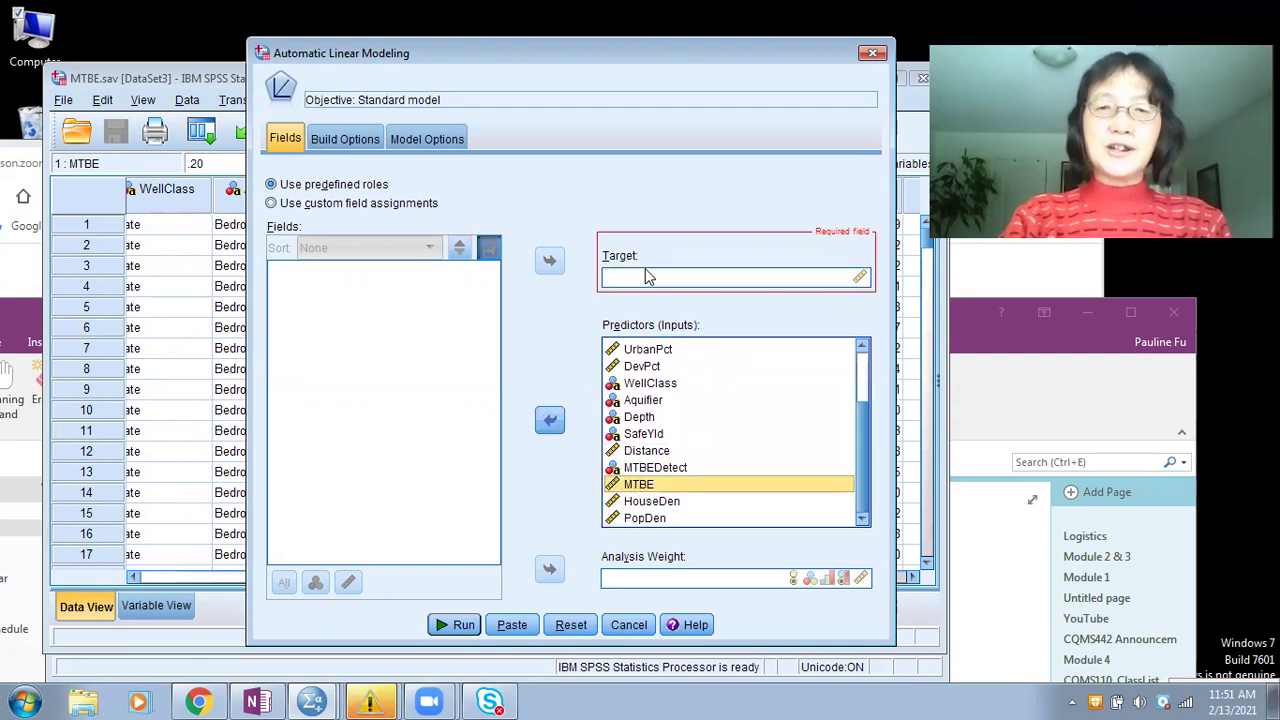
{"action": "left_click_drag", "start_coordinate": [646, 488], "coordinate": [646, 277]}
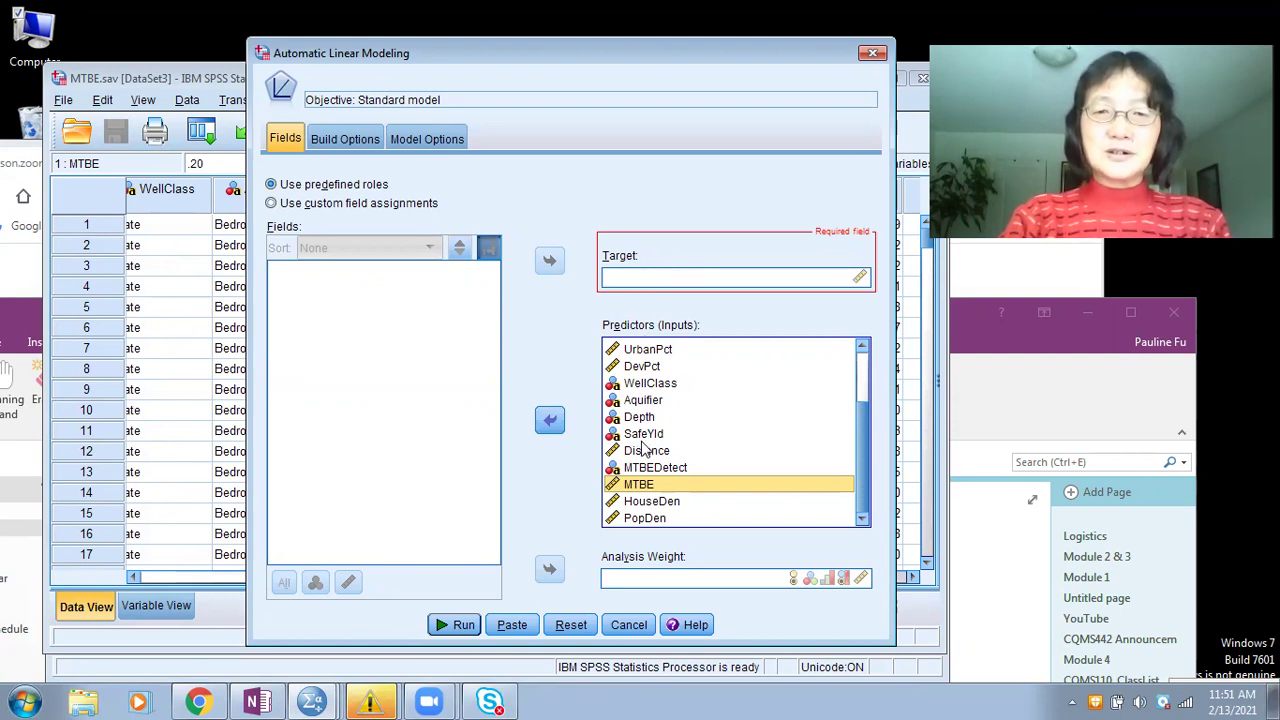
{"action": "left_click", "coordinate": [549, 420]}
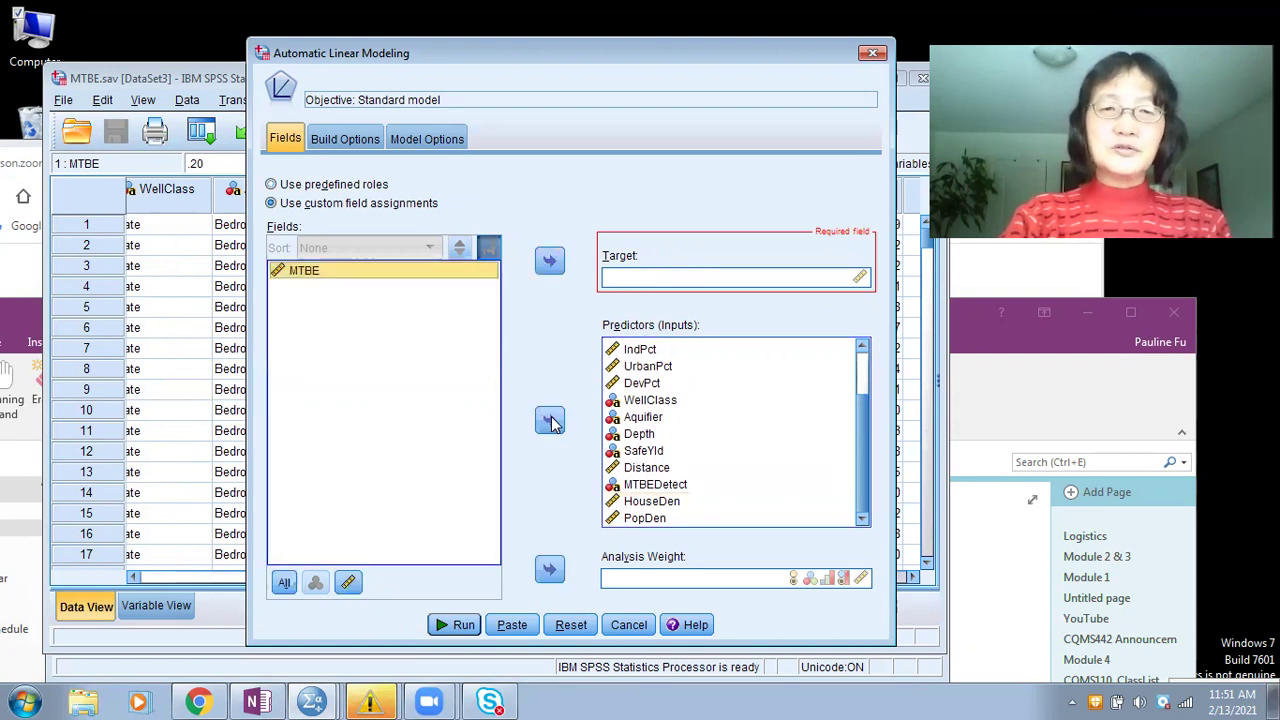
{"action": "left_click", "coordinate": [550, 263]}
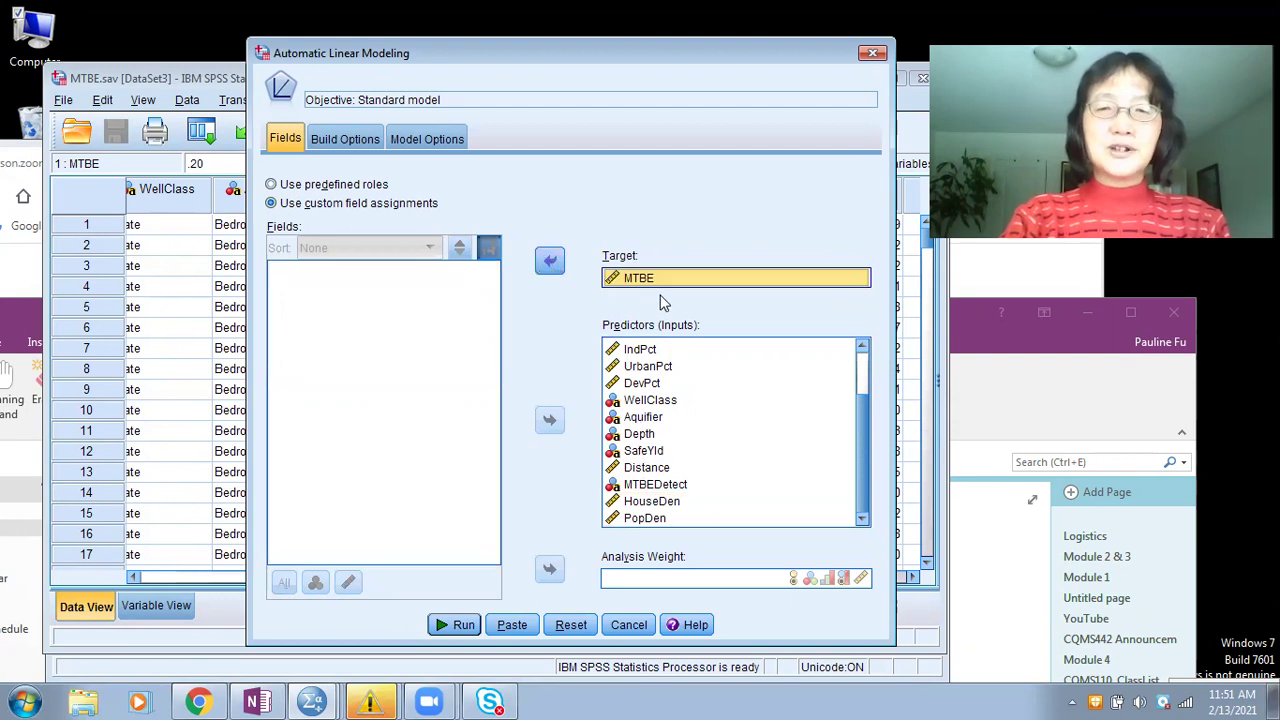
- Review the full list of predictors assigned to the MTBE target
{"action": "scroll", "coordinate": [864, 366], "scroll_direction": "up", "scroll_amount": 2}
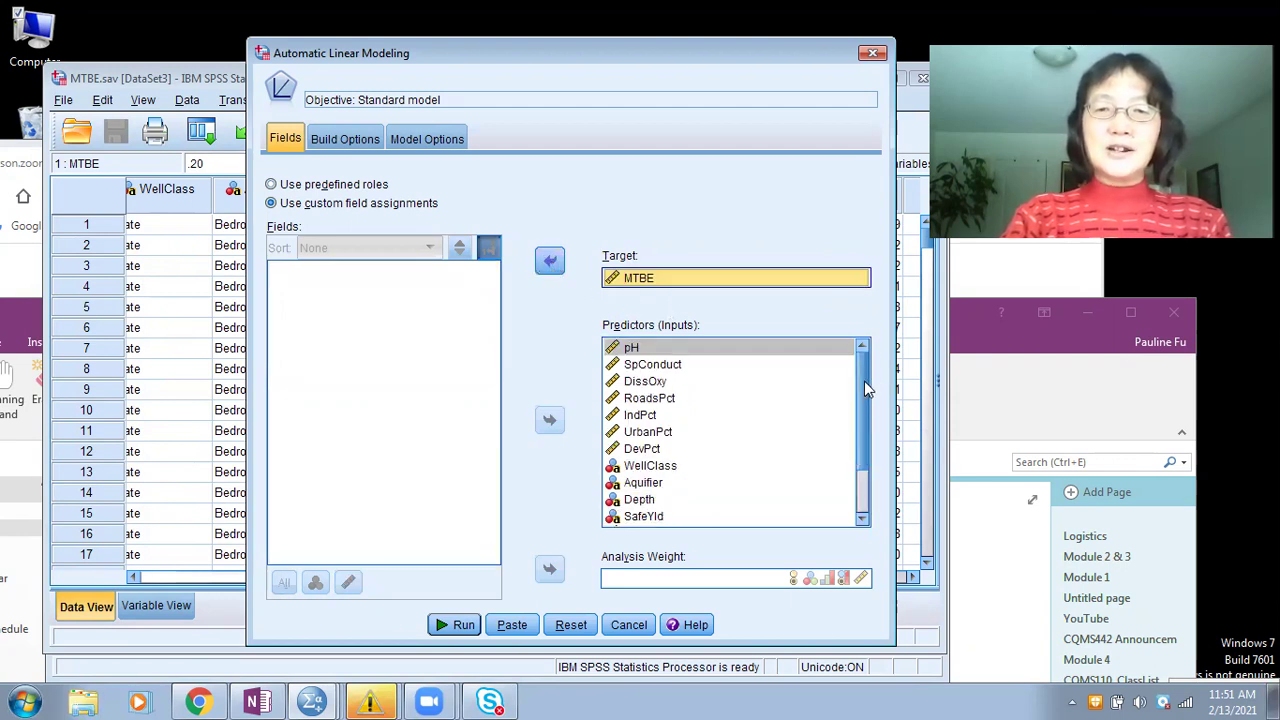
{"action": "scroll", "coordinate": [864, 420], "scroll_direction": "down", "scroll_amount": 2}
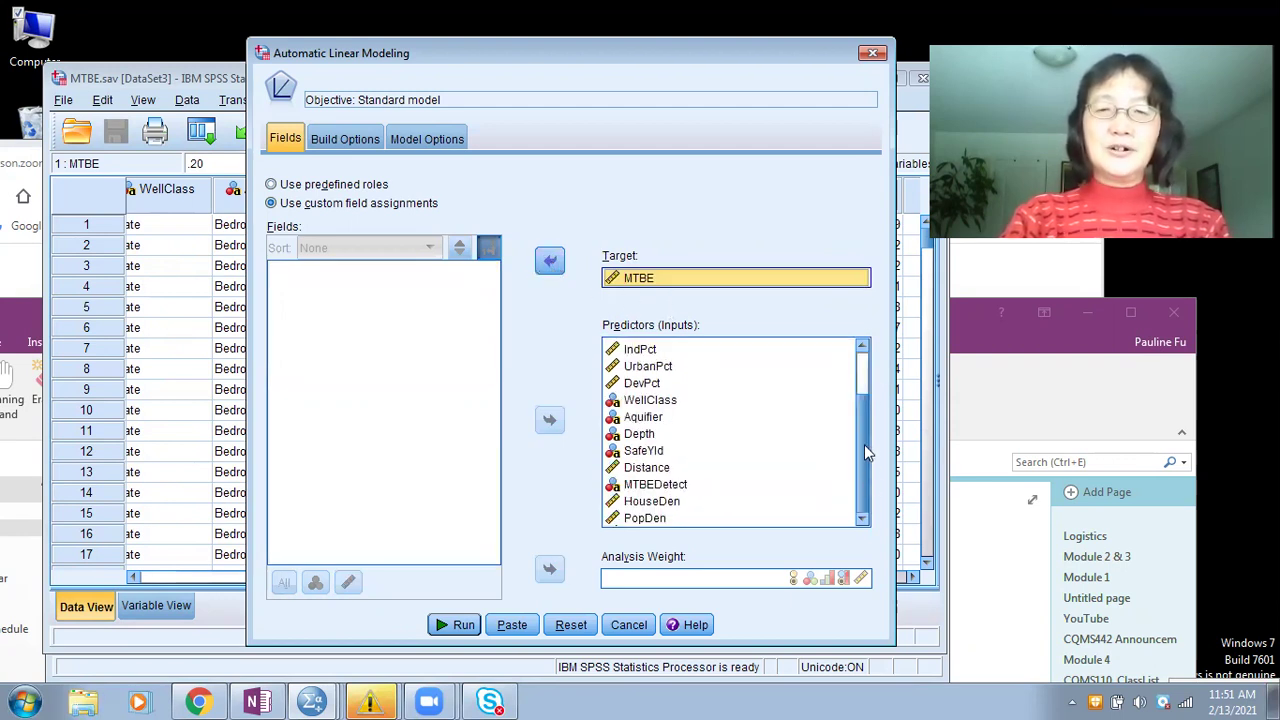
{"action": "scroll", "coordinate": [863, 420], "scroll_direction": "up", "scroll_amount": 2}
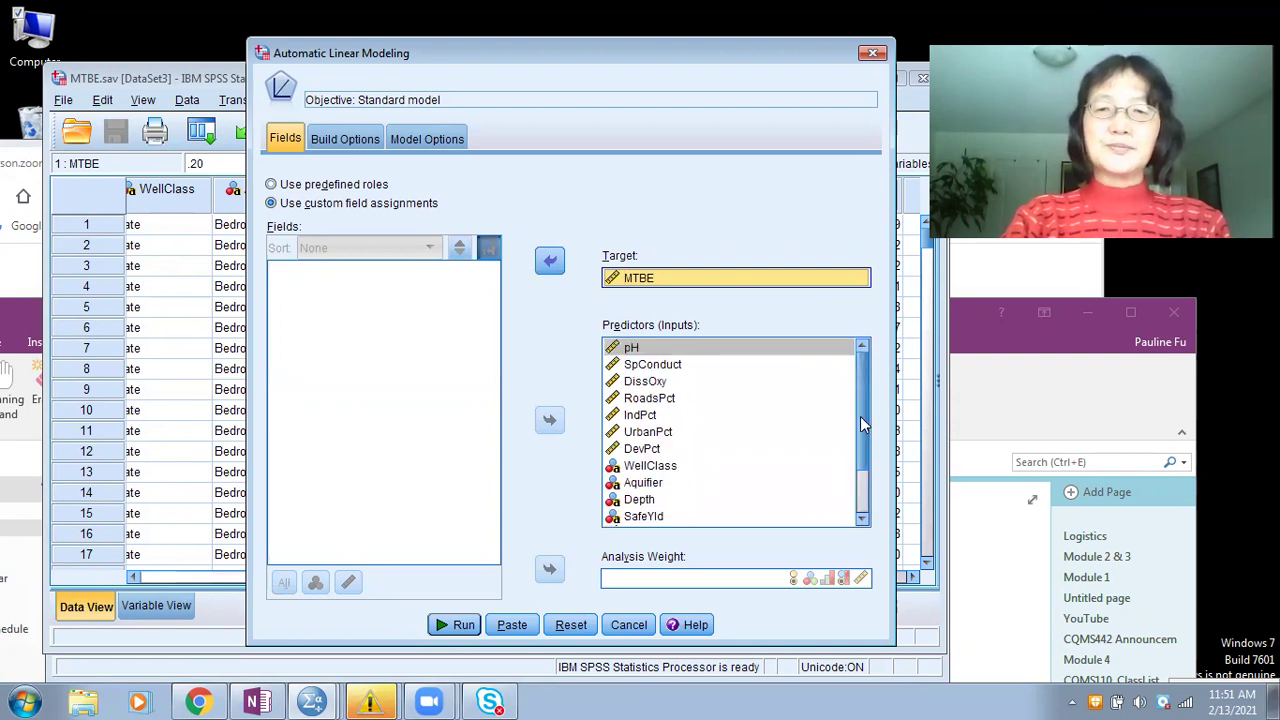
{"action": "scroll", "coordinate": [866, 500], "scroll_direction": "down", "scroll_amount": 2}
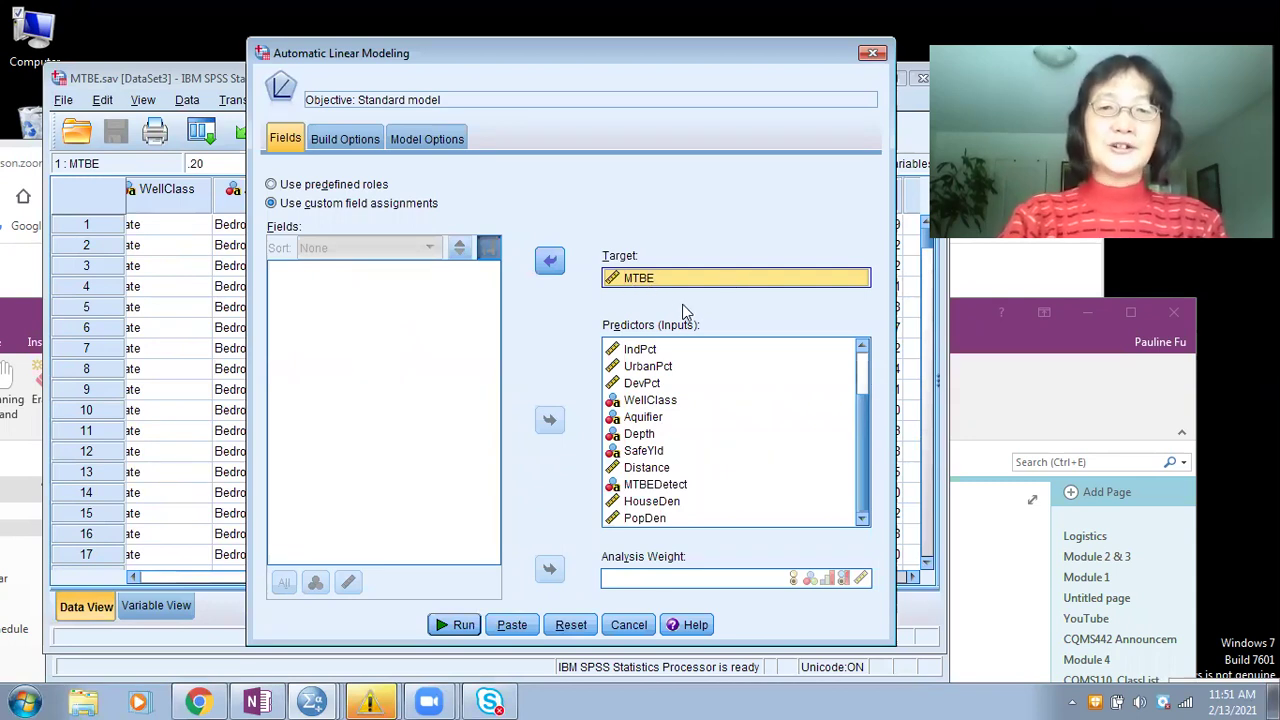
{"action": "left_click", "coordinate": [287, 143]}
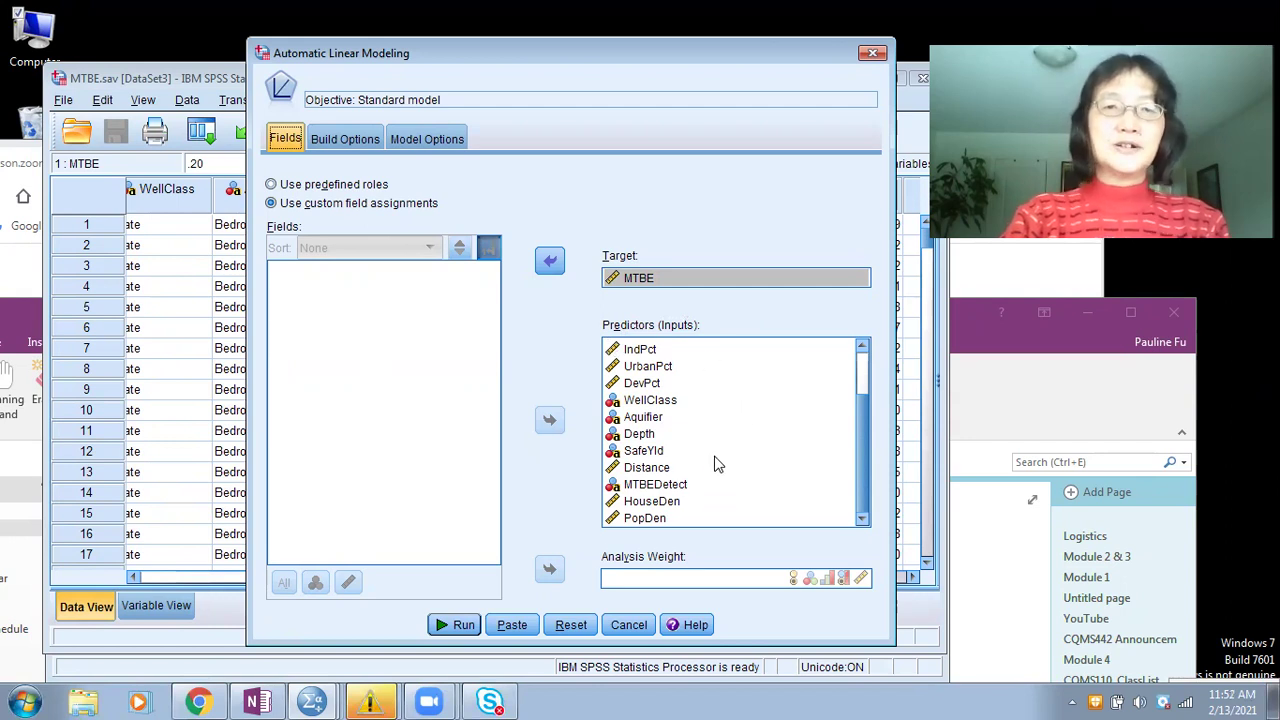
- Set the model selection method to Best subsets, keep Information Criterion (AICC) as the criterion, and run the linear model
{"action": "left_click", "coordinate": [344, 142]}
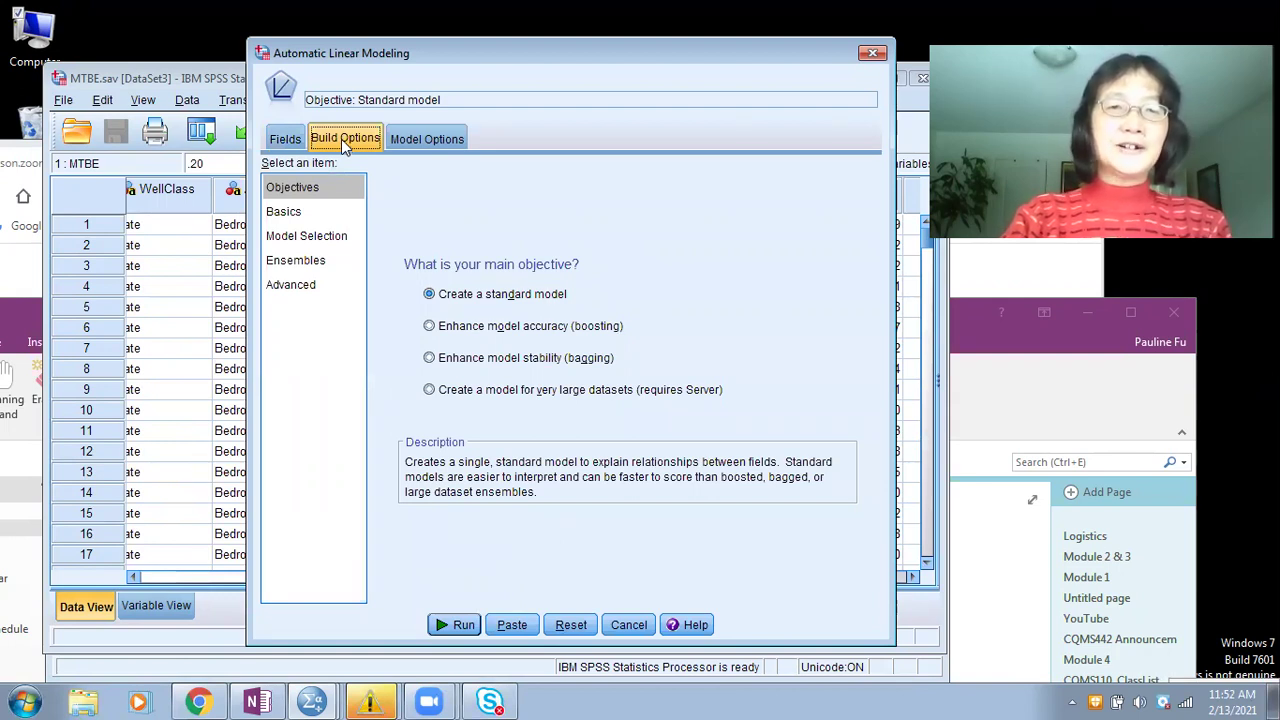
{"action": "left_click", "coordinate": [302, 240]}
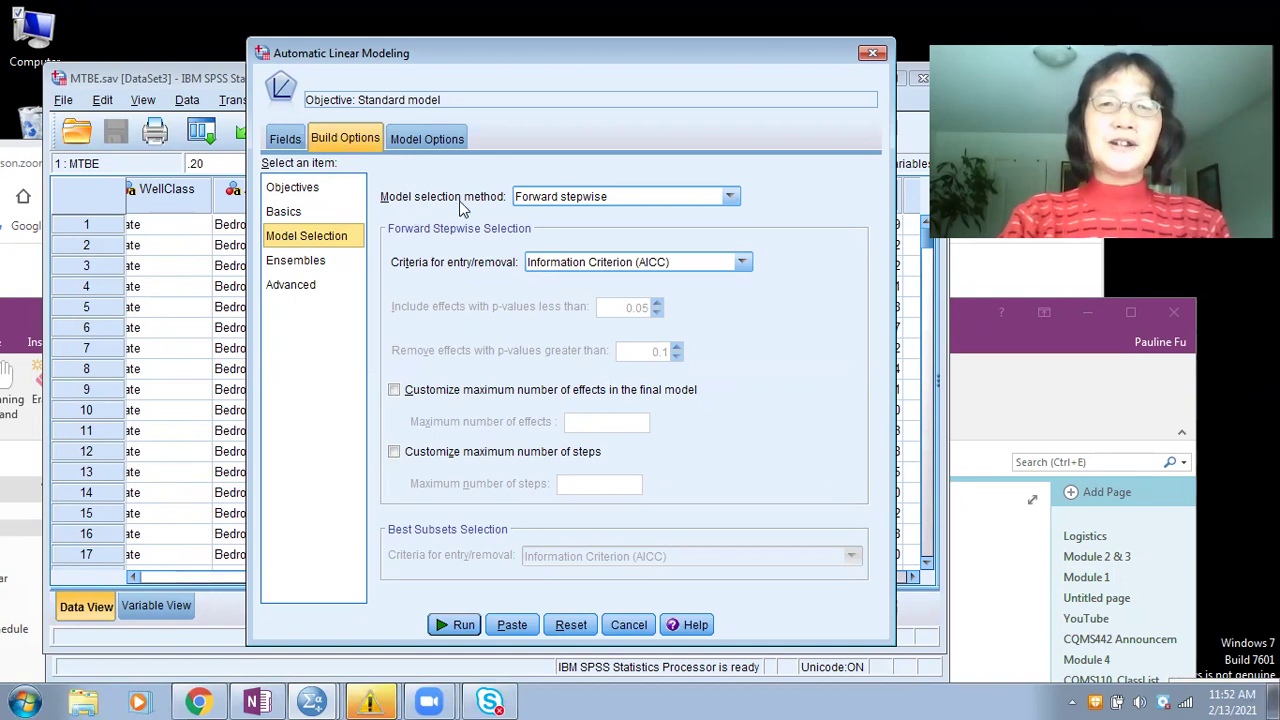
{"action": "left_click", "coordinate": [730, 197]}
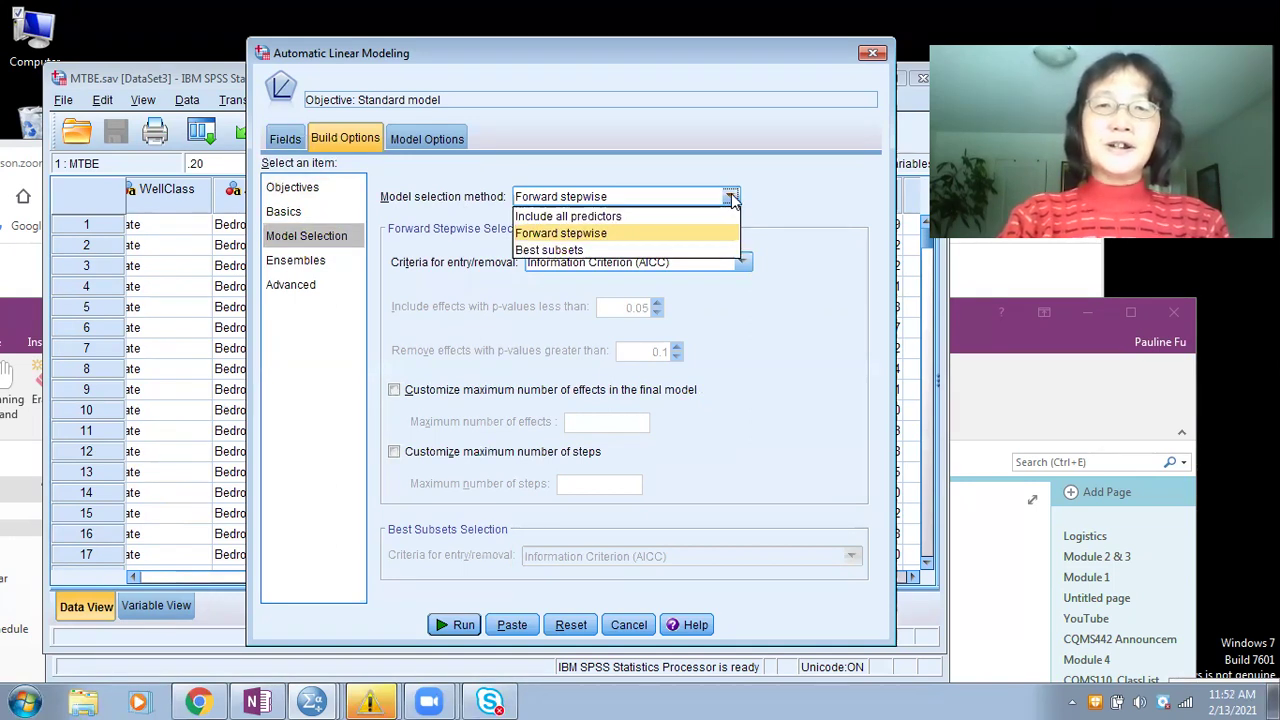
{"action": "left_click", "coordinate": [607, 250]}
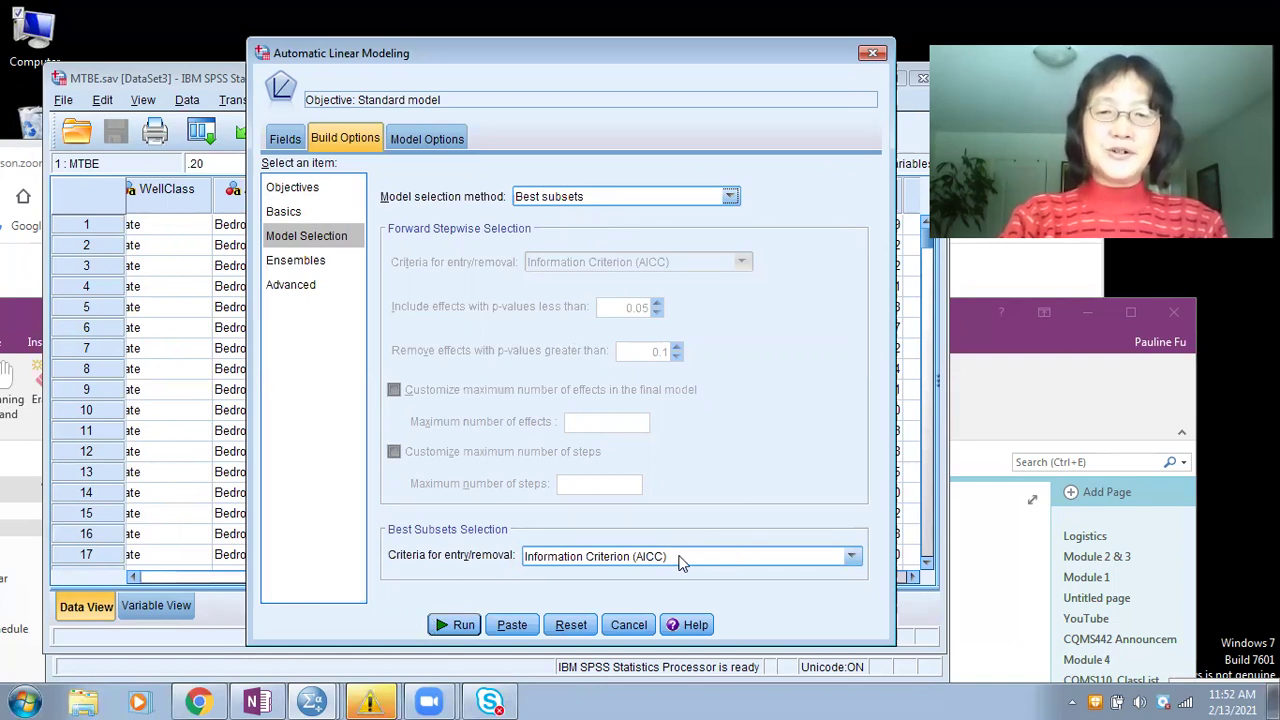
{"action": "left_click", "coordinate": [852, 558]}
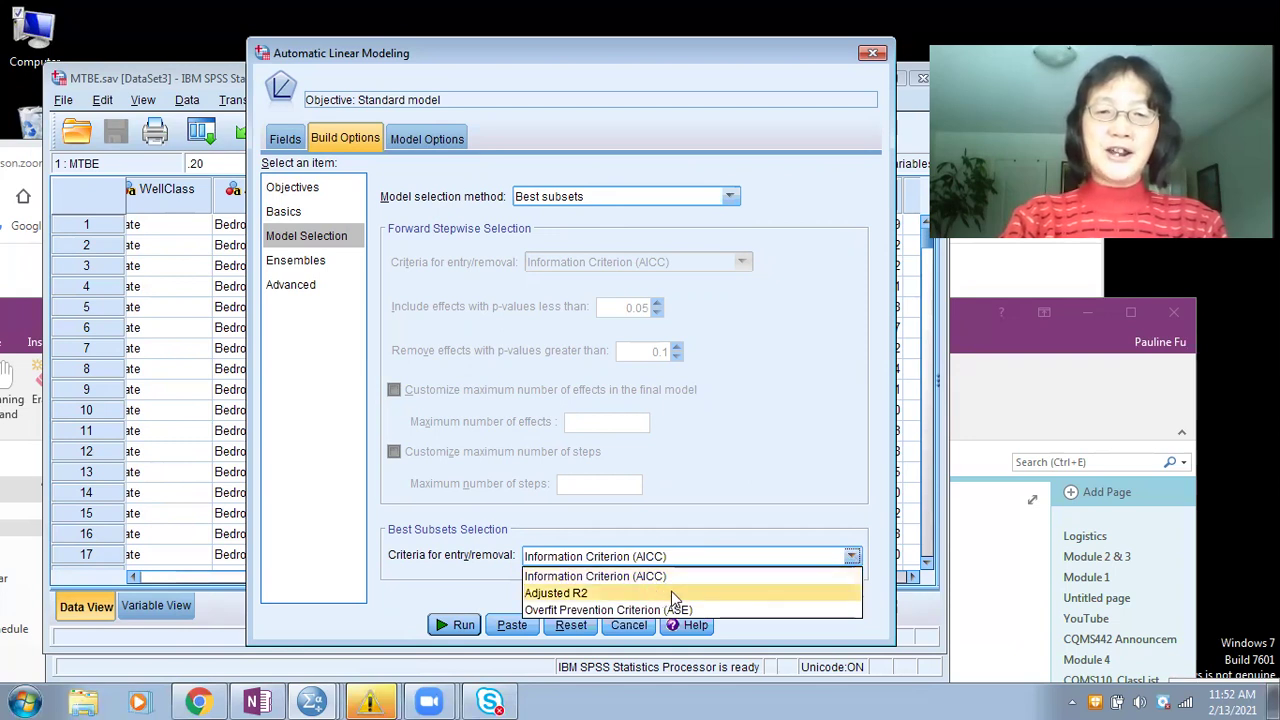
{"action": "left_click", "coordinate": [815, 518]}
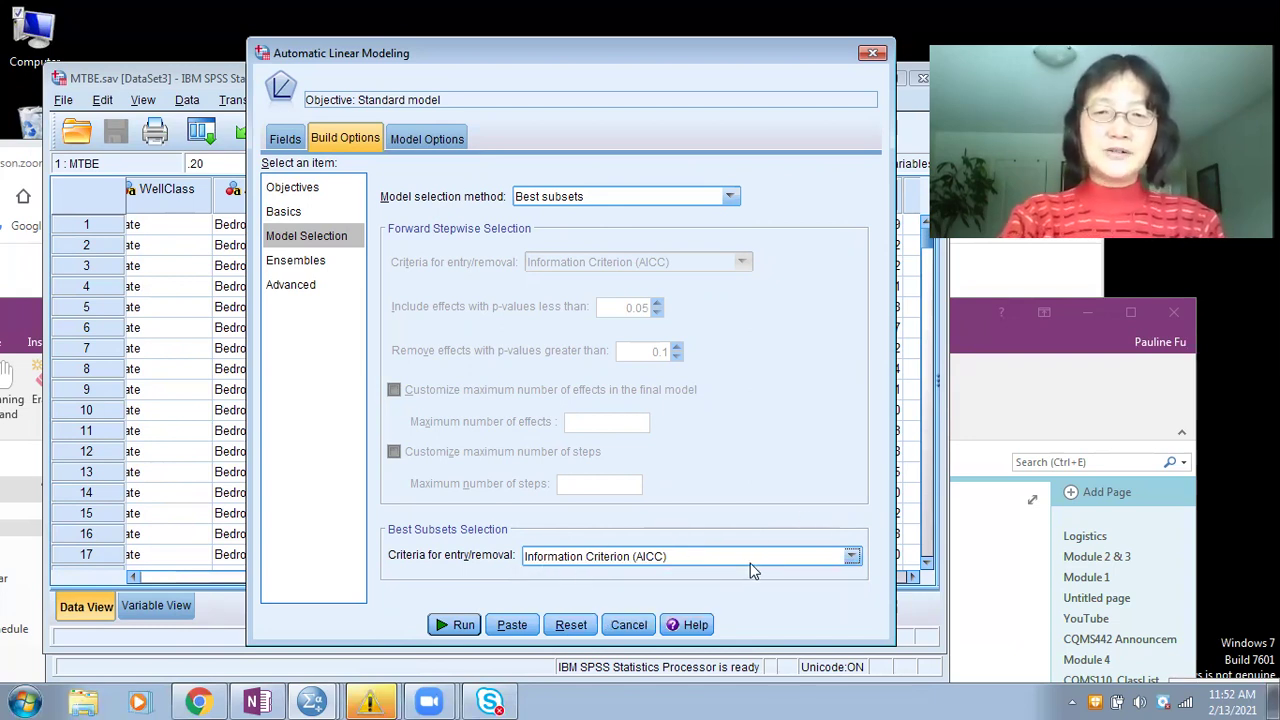
{"action": "left_click", "coordinate": [463, 625]}
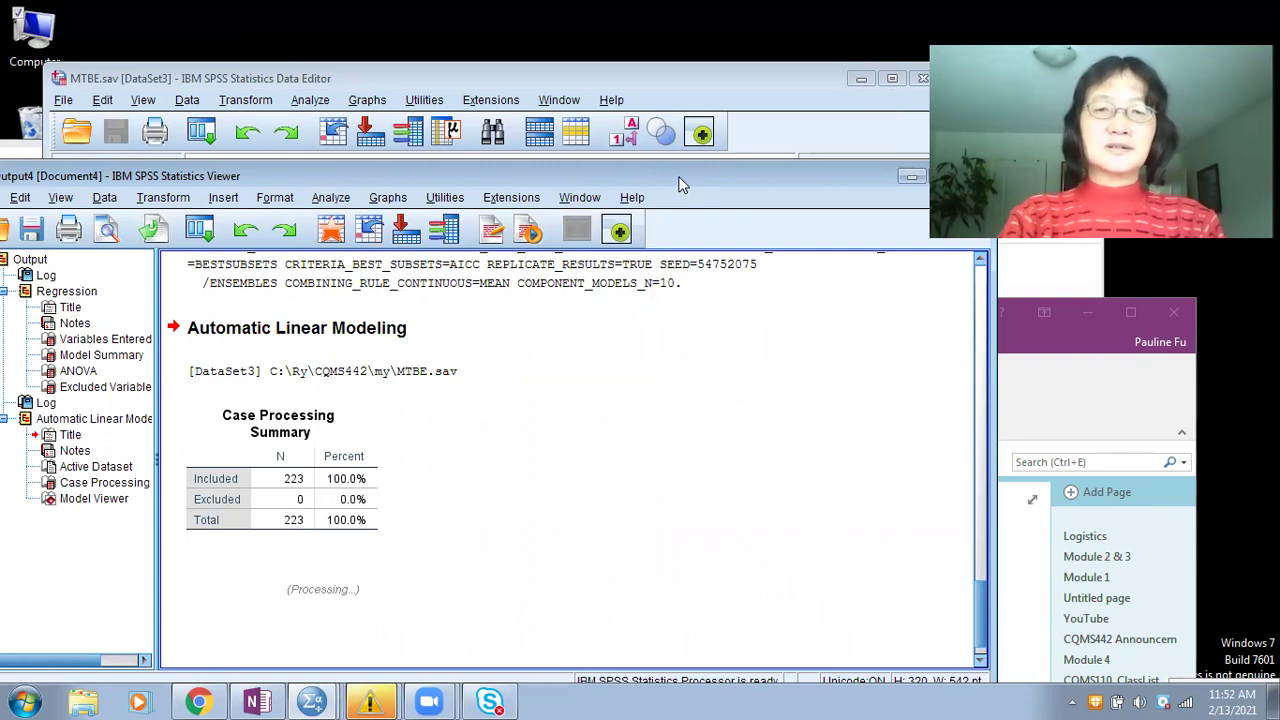
- Reposition and enlarge the output window to examine the Model Summary and accuracy chart
{"action": "left_click_drag", "start_coordinate": [678, 184], "coordinate": [739, 46]}
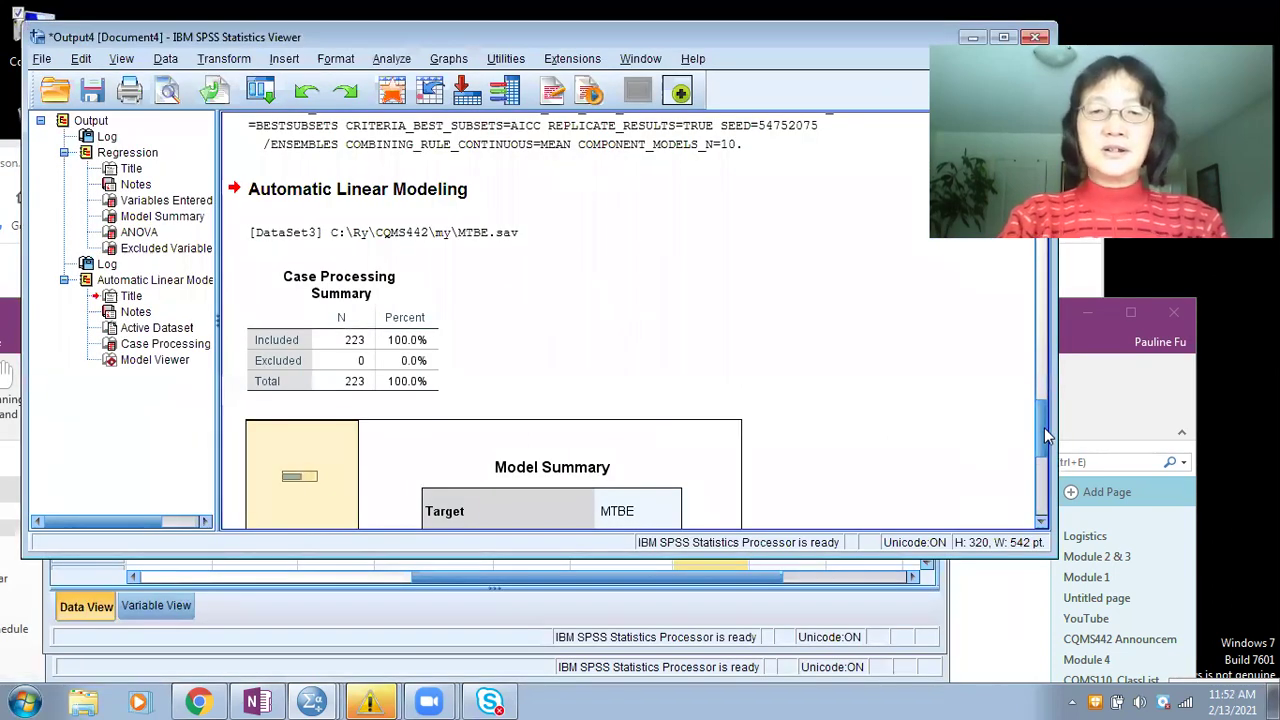
{"action": "left_click_drag", "start_coordinate": [1044, 427], "coordinate": [1046, 452]}
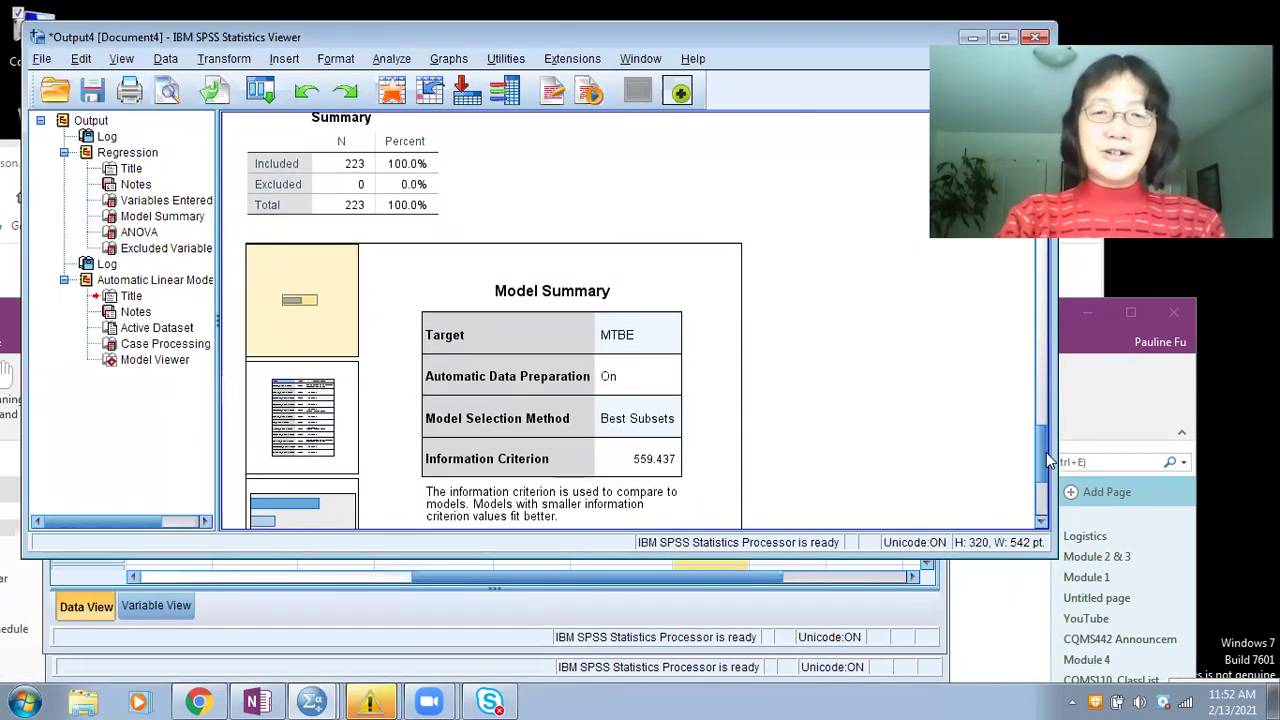
{"action": "left_click_drag", "start_coordinate": [1046, 452], "coordinate": [1046, 510]}
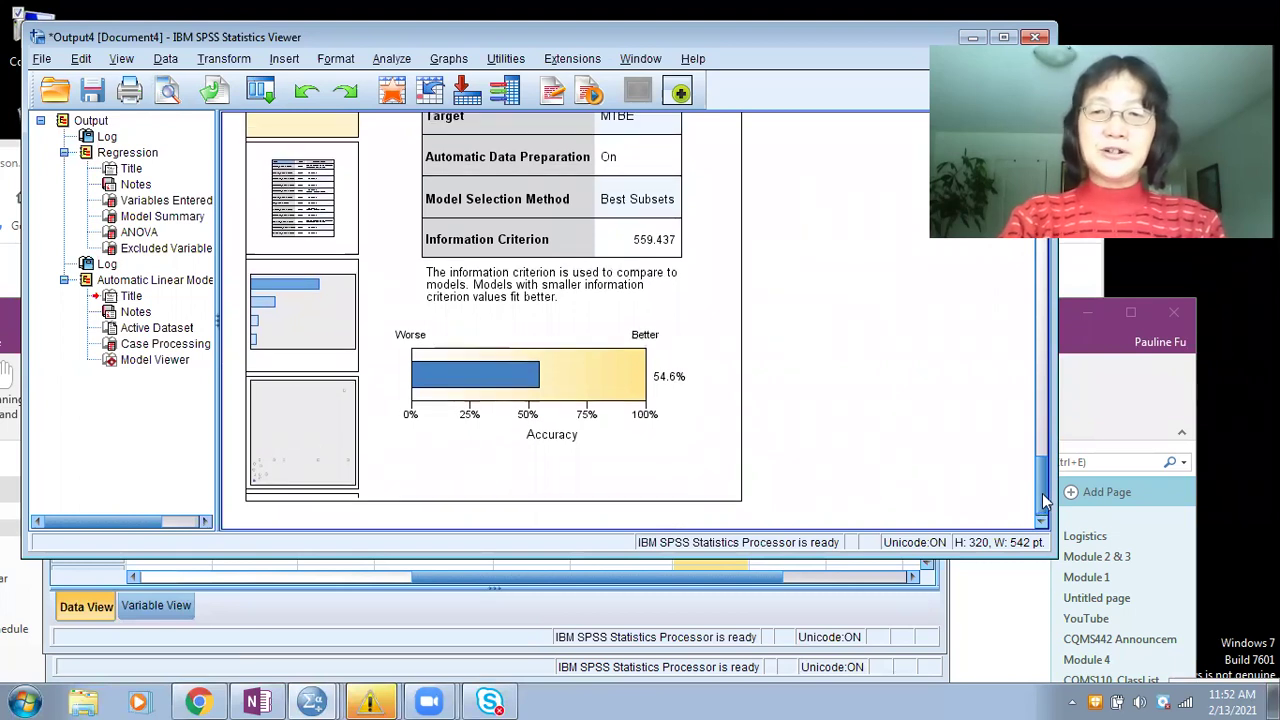
{"action": "left_click_drag", "start_coordinate": [1051, 552], "coordinate": [1138, 589]}
{"action": "mouse_move", "coordinate": [1127, 498]}
{"action": "left_mouse_down"}
{"action": "mouse_move", "coordinate": [1135, 452]}
{"action": "mouse_move", "coordinate": [1135, 488]}
{"action": "left_mouse_up"}
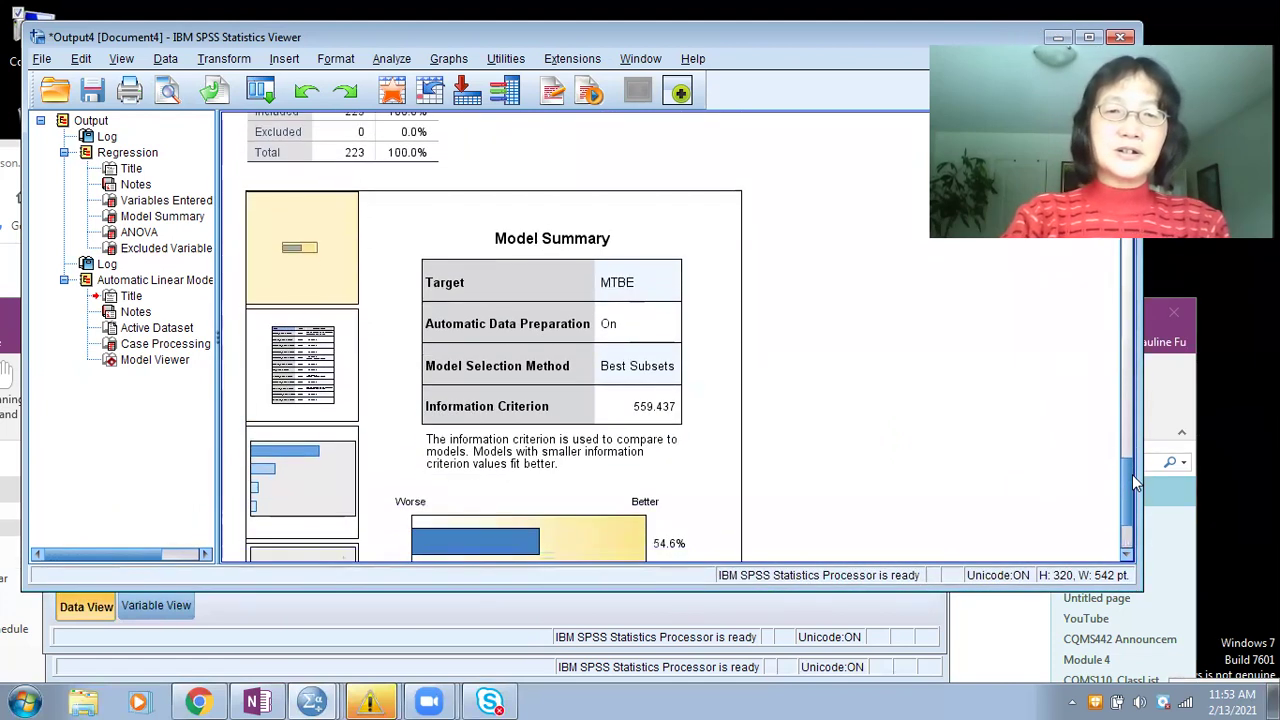
- Open the model output in the Model Viewer and examine the Predictor Importance chart for MTBE
{"action": "left_click", "coordinate": [310, 365]}
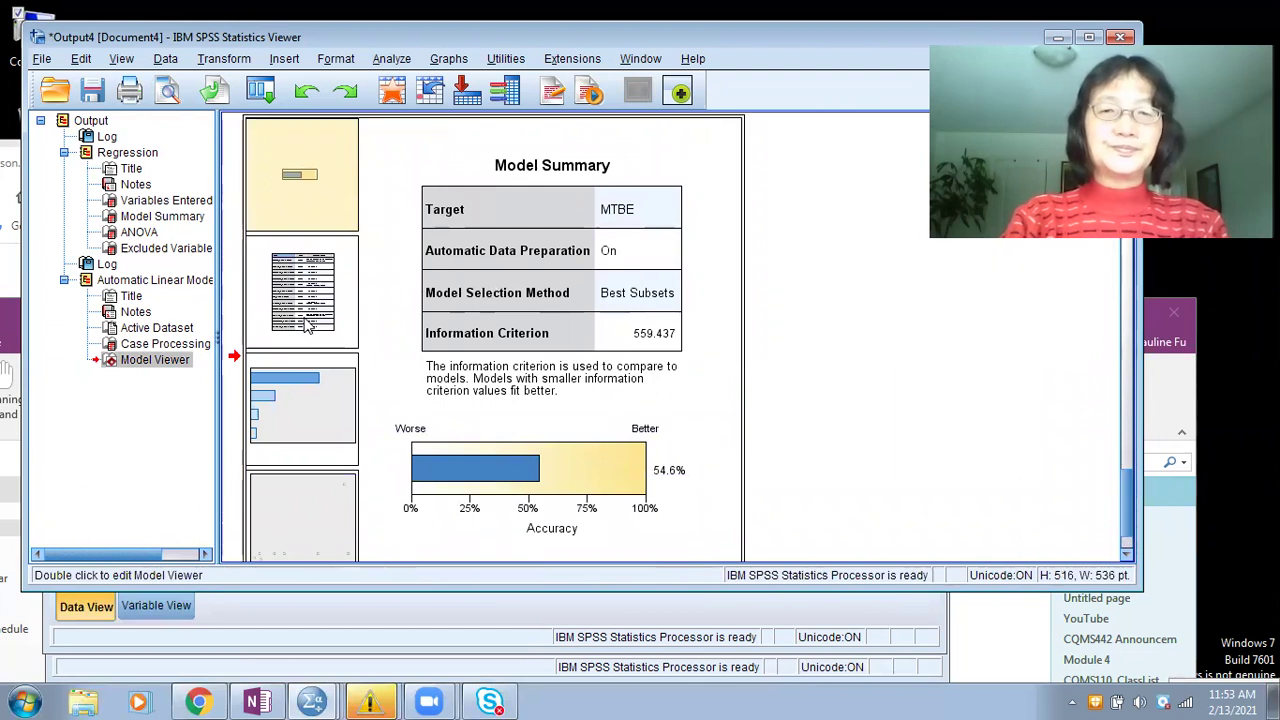
{"action": "double_click", "coordinate": [308, 327]}
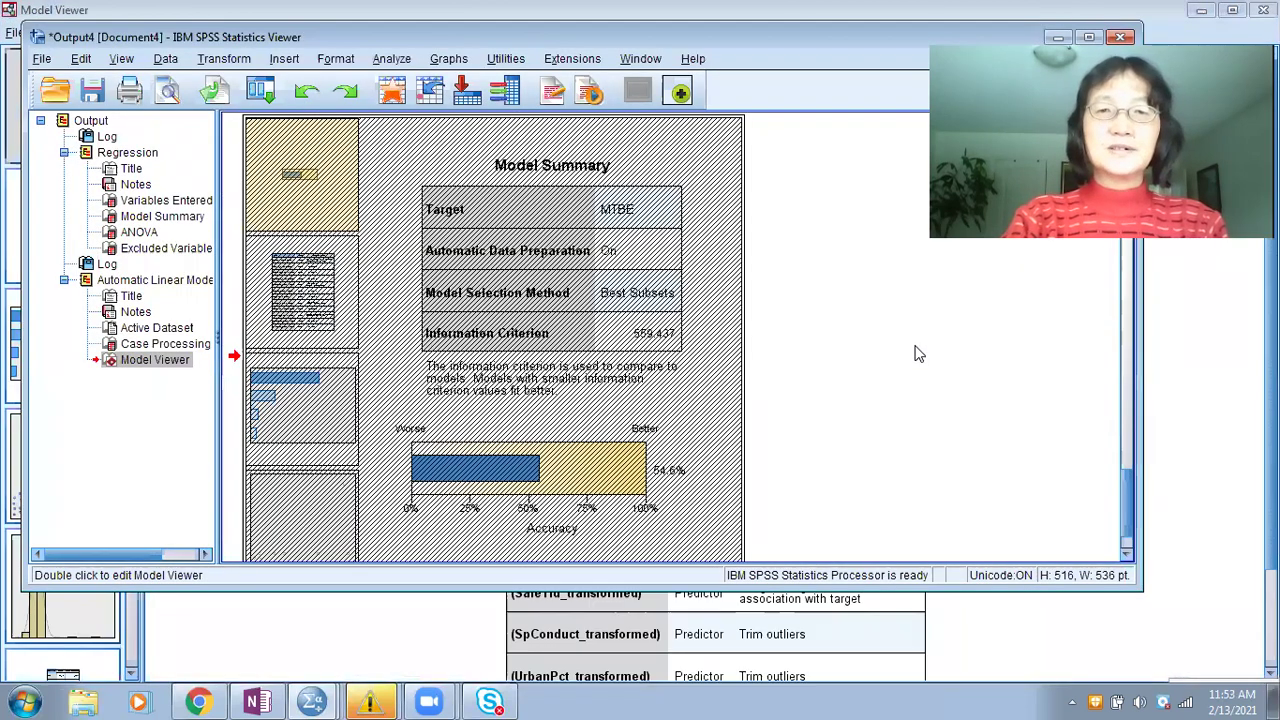
{"action": "left_click", "coordinate": [918, 353]}
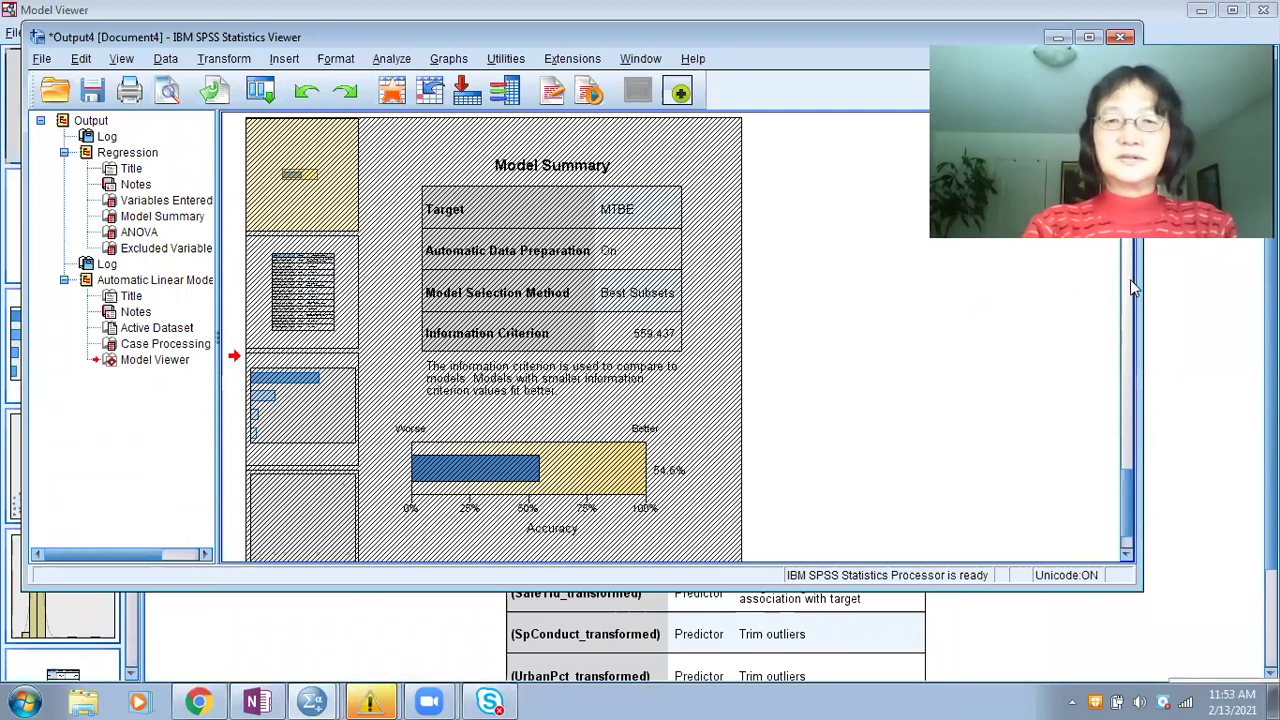
{"action": "scroll", "coordinate": [1130, 279], "scroll_direction": "up", "scroll_amount": 5}
{"action": "left_click_drag", "start_coordinate": [1128, 379], "coordinate": [1128, 551]}
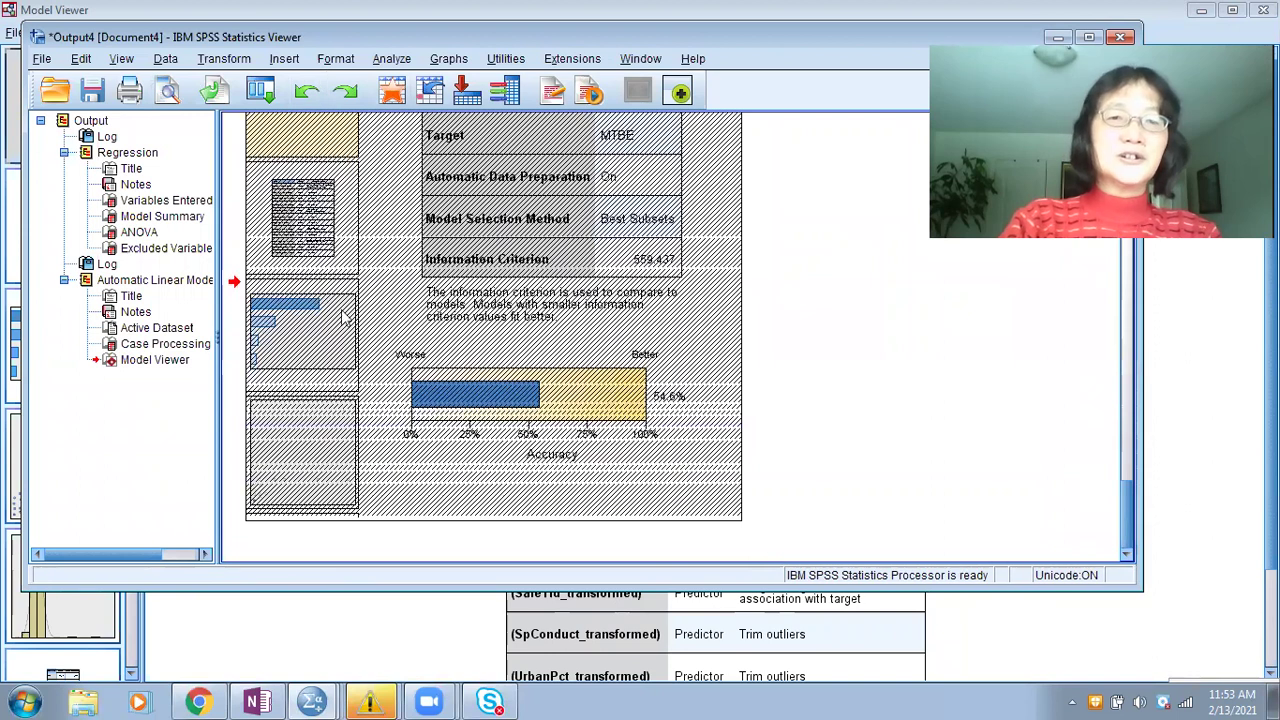
{"action": "double_click", "coordinate": [324, 403]}
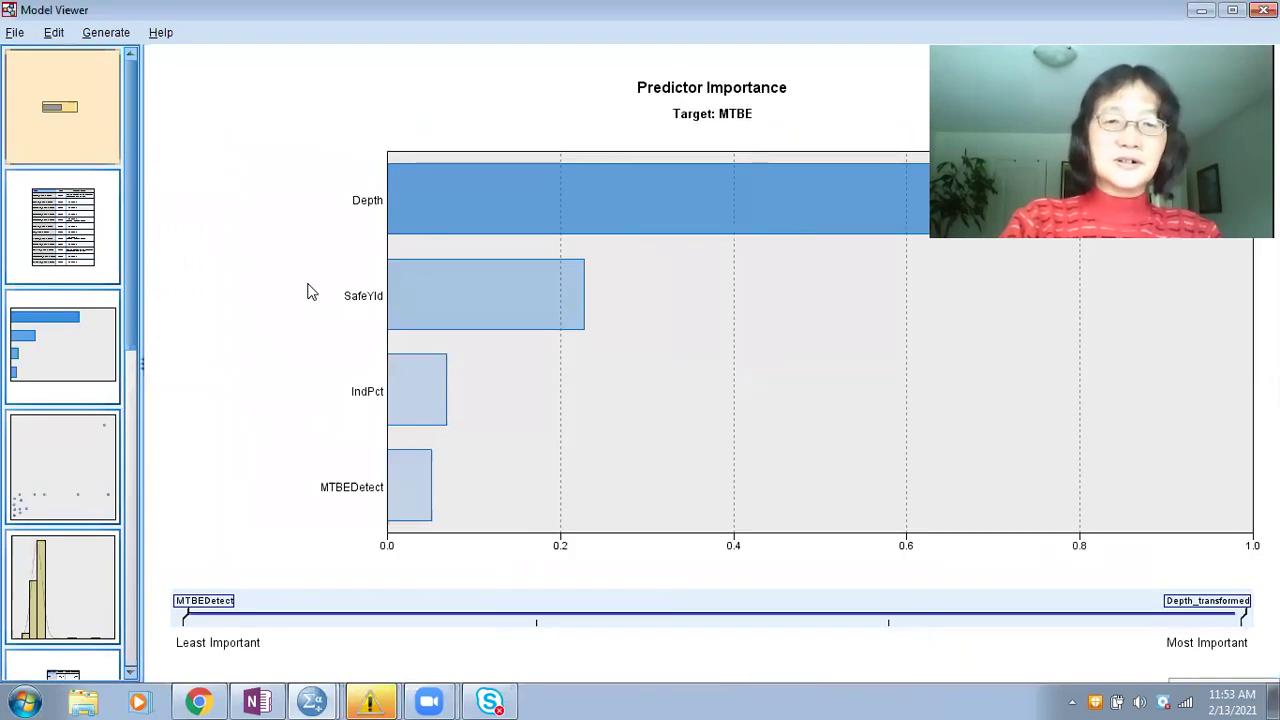
{"action": "mouse_move", "coordinate": [452, 300]}
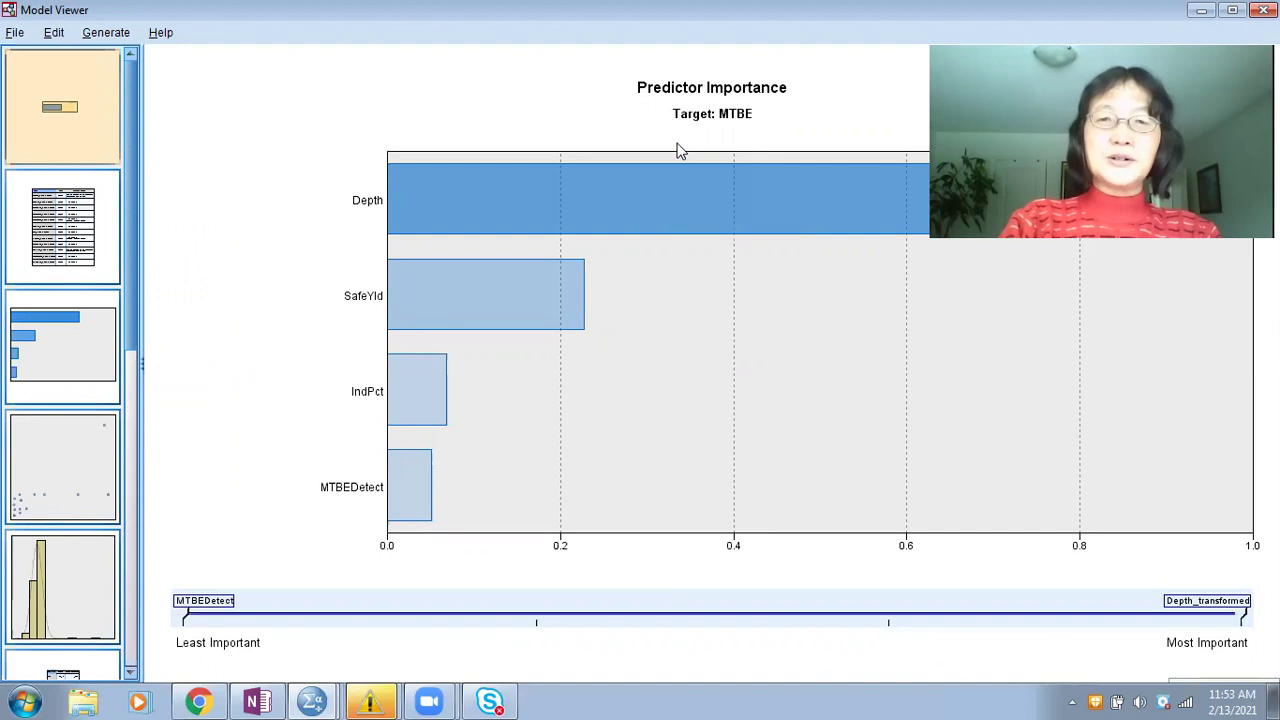
{"action": "mouse_move", "coordinate": [422, 190]}
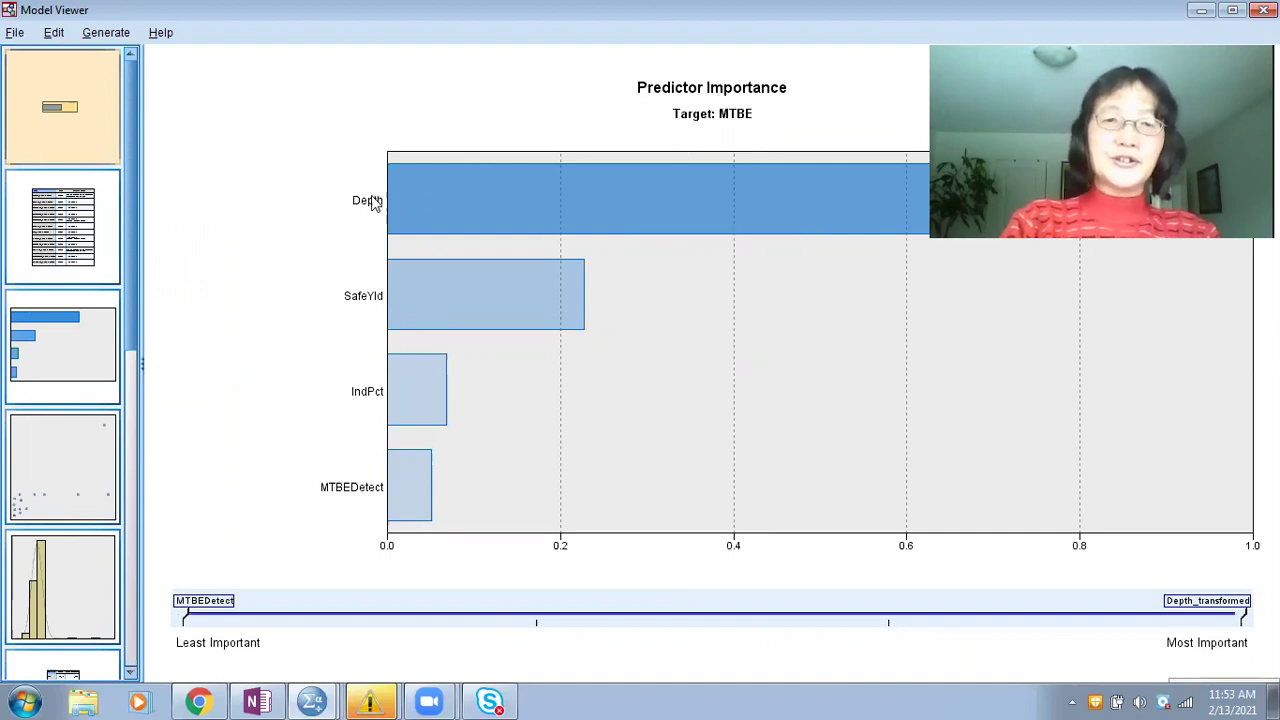
{"action": "mouse_move", "coordinate": [611, 217]}
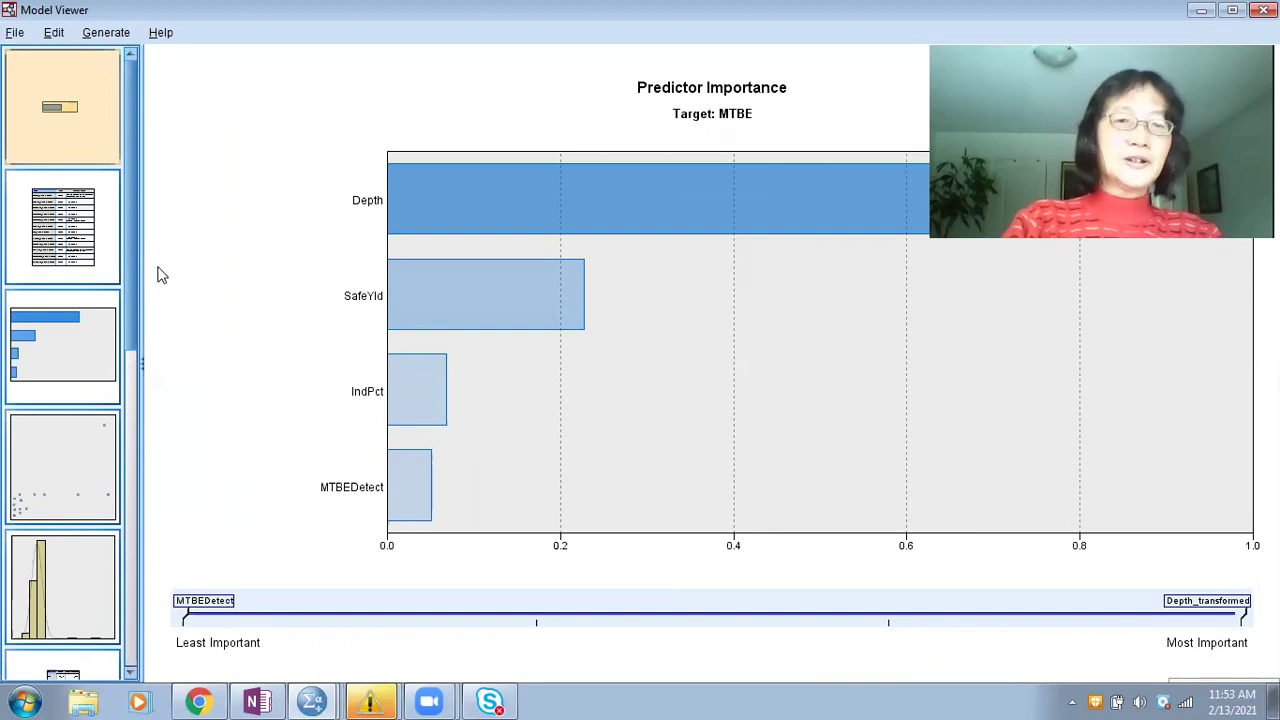
- Display the Effects diagram for MTBE and examine which predictors it contains
{"action": "scroll", "coordinate": [135, 356], "scroll_direction": "down", "scroll_amount": 5}
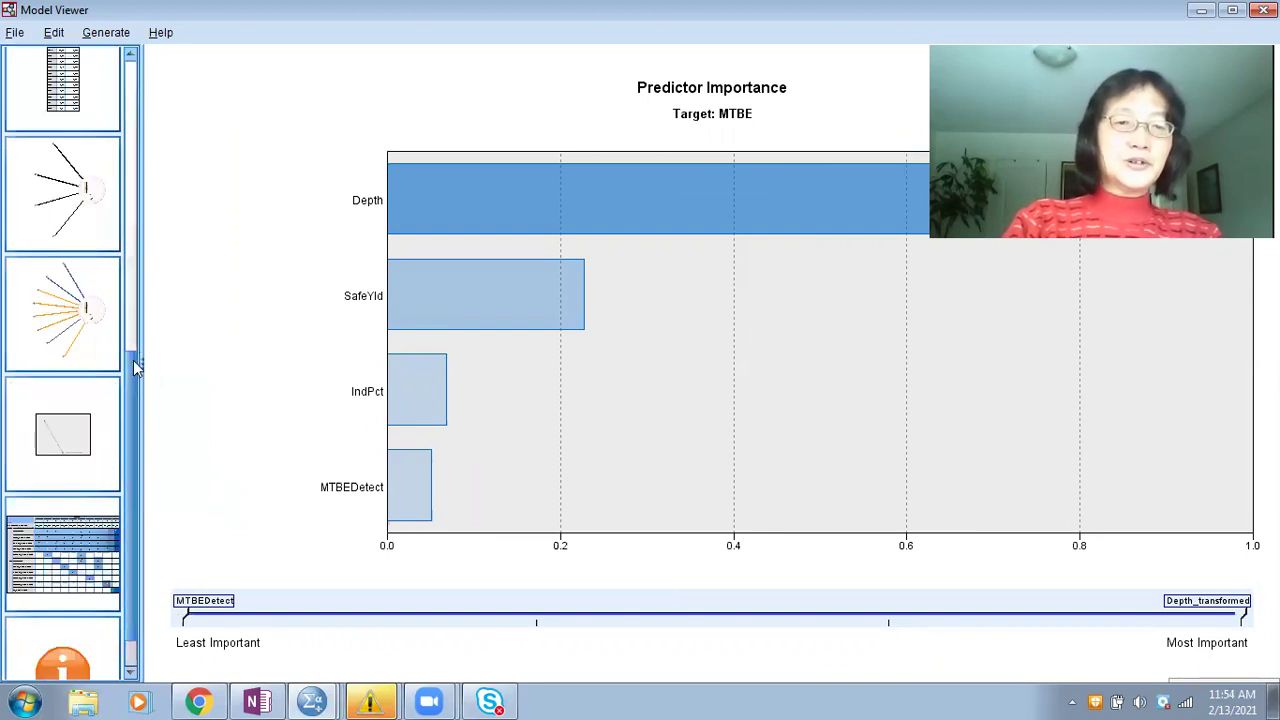
{"action": "scroll", "coordinate": [129, 395], "scroll_direction": "down", "scroll_amount": 2}
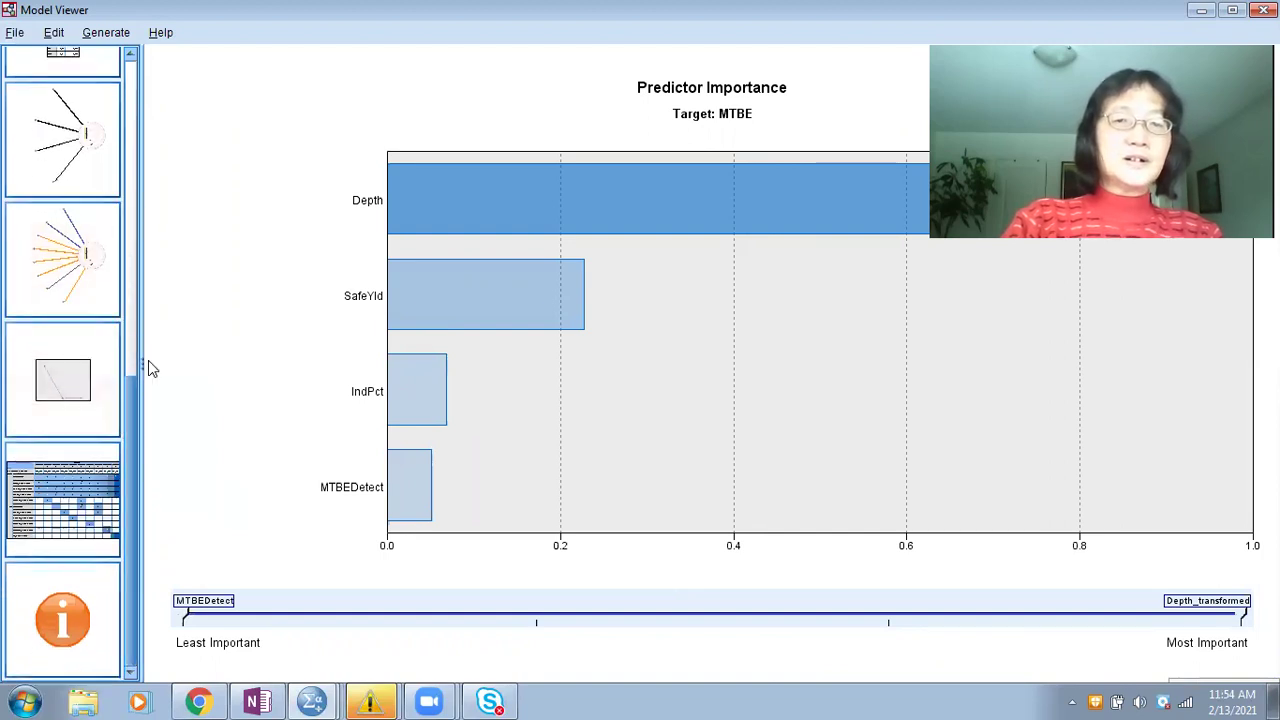
{"action": "left_click", "coordinate": [84, 177]}
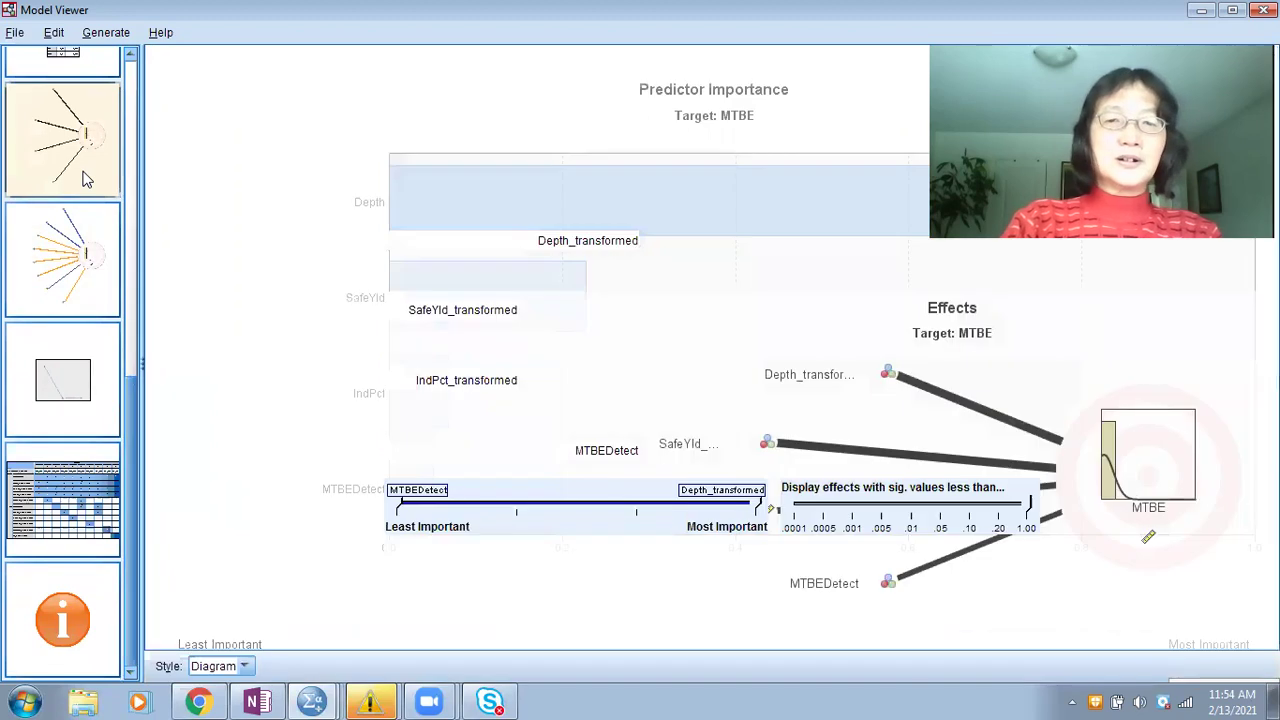
{"action": "mouse_move", "coordinate": [621, 320]}
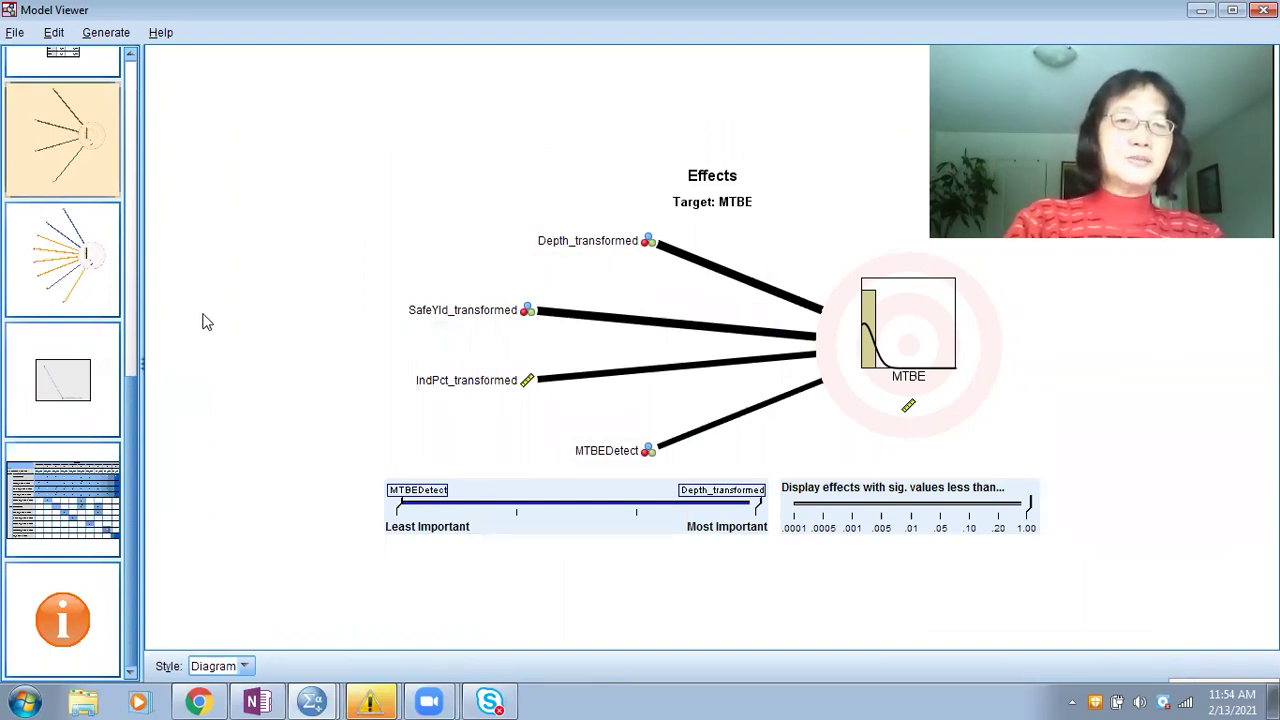
- Look through the other model views and return to the Predictor Importance chart
{"action": "left_click", "coordinate": [136, 334]}
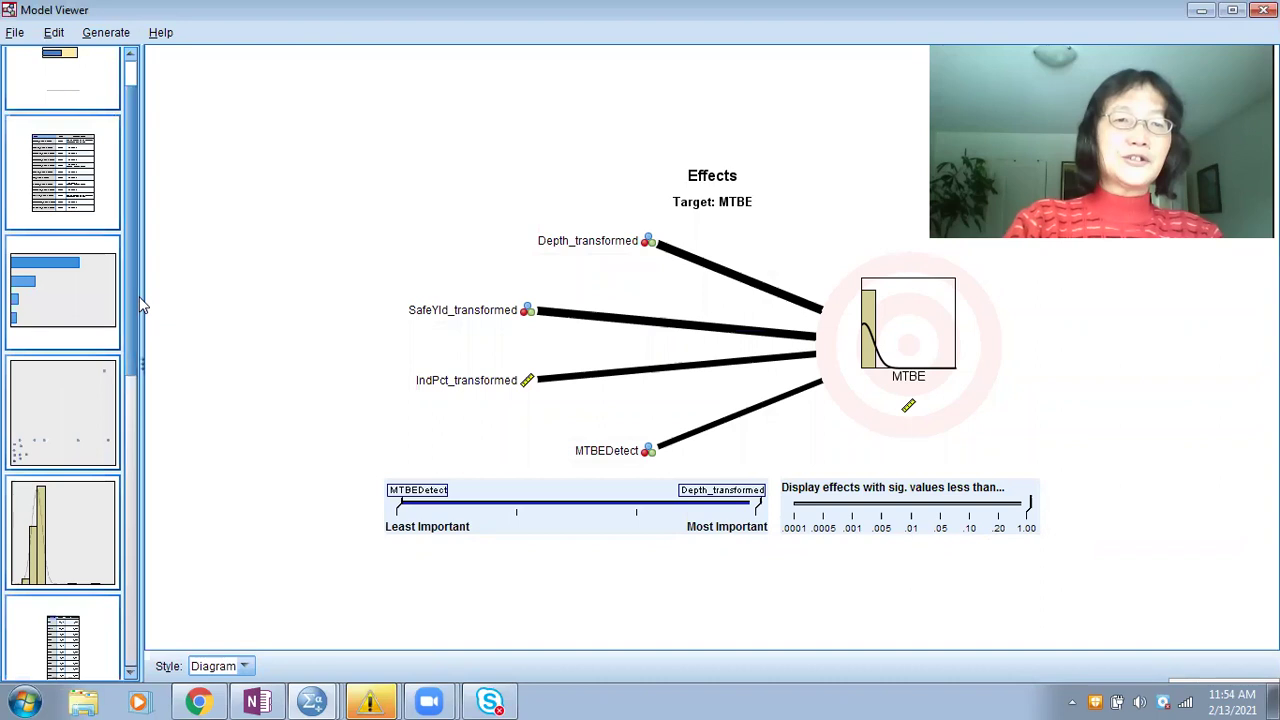
{"action": "left_click", "coordinate": [131, 392]}
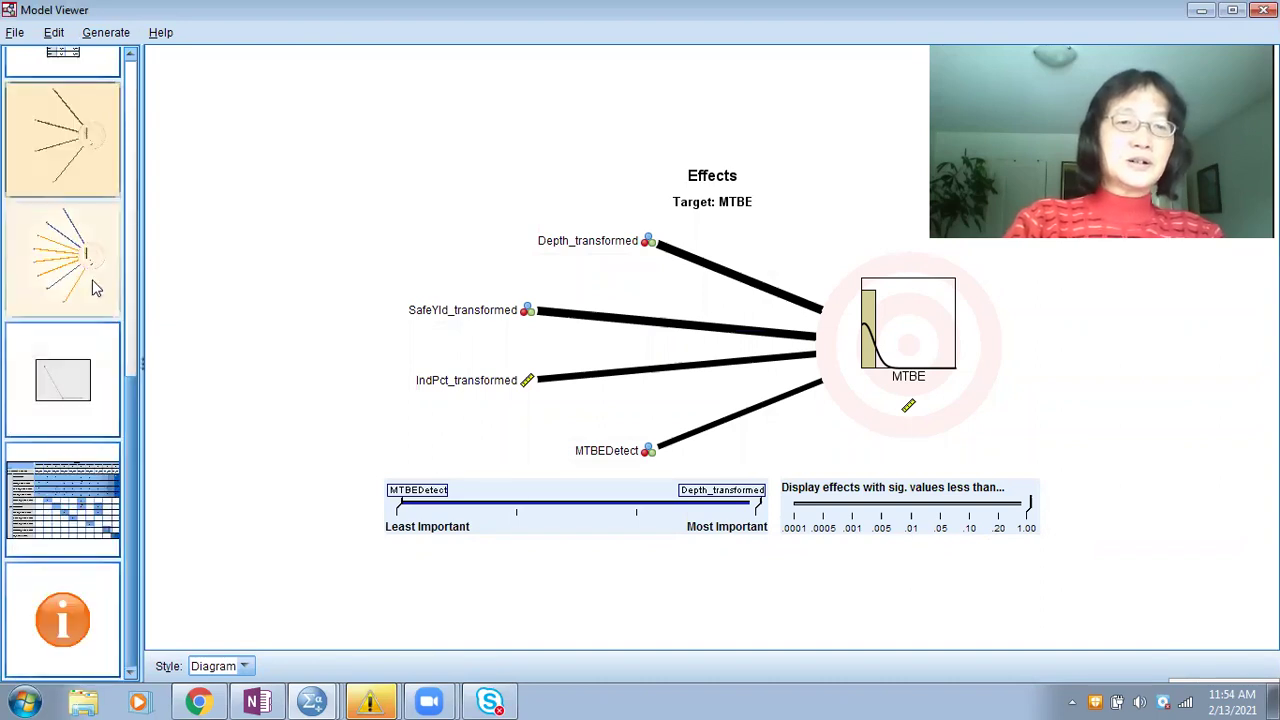
{"action": "left_click", "coordinate": [131, 363]}
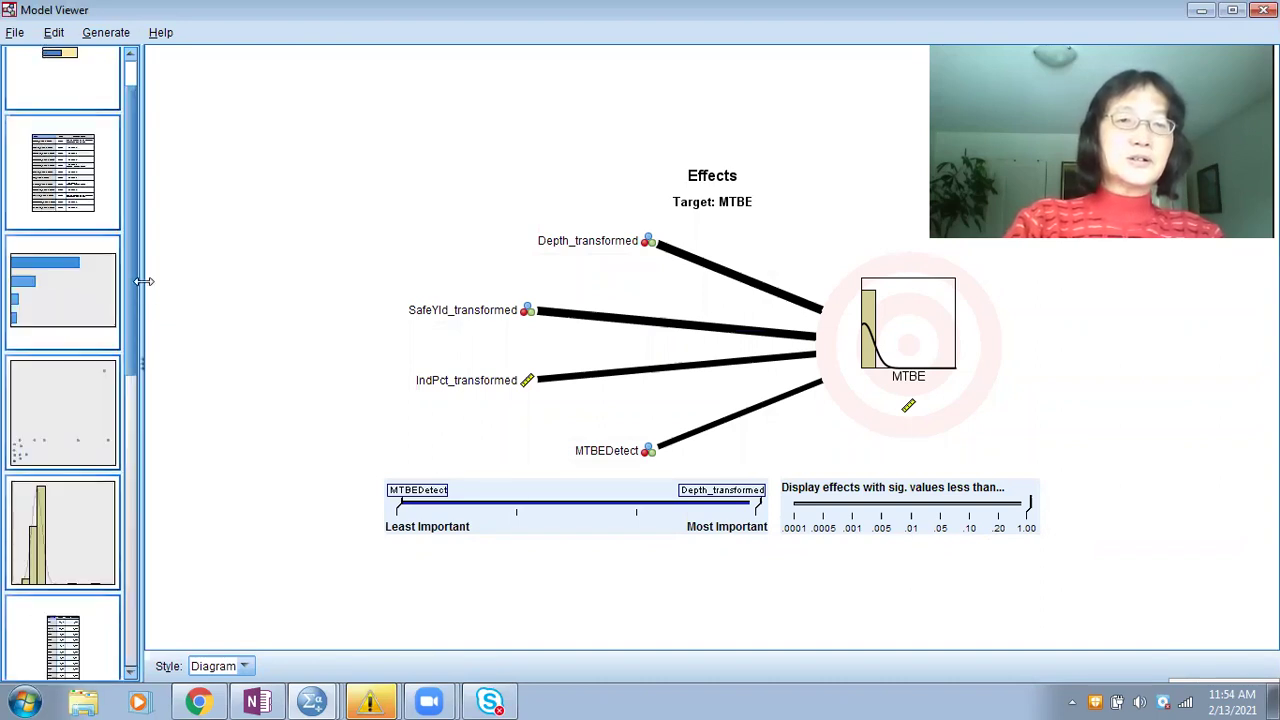
{"action": "left_click", "coordinate": [70, 272]}
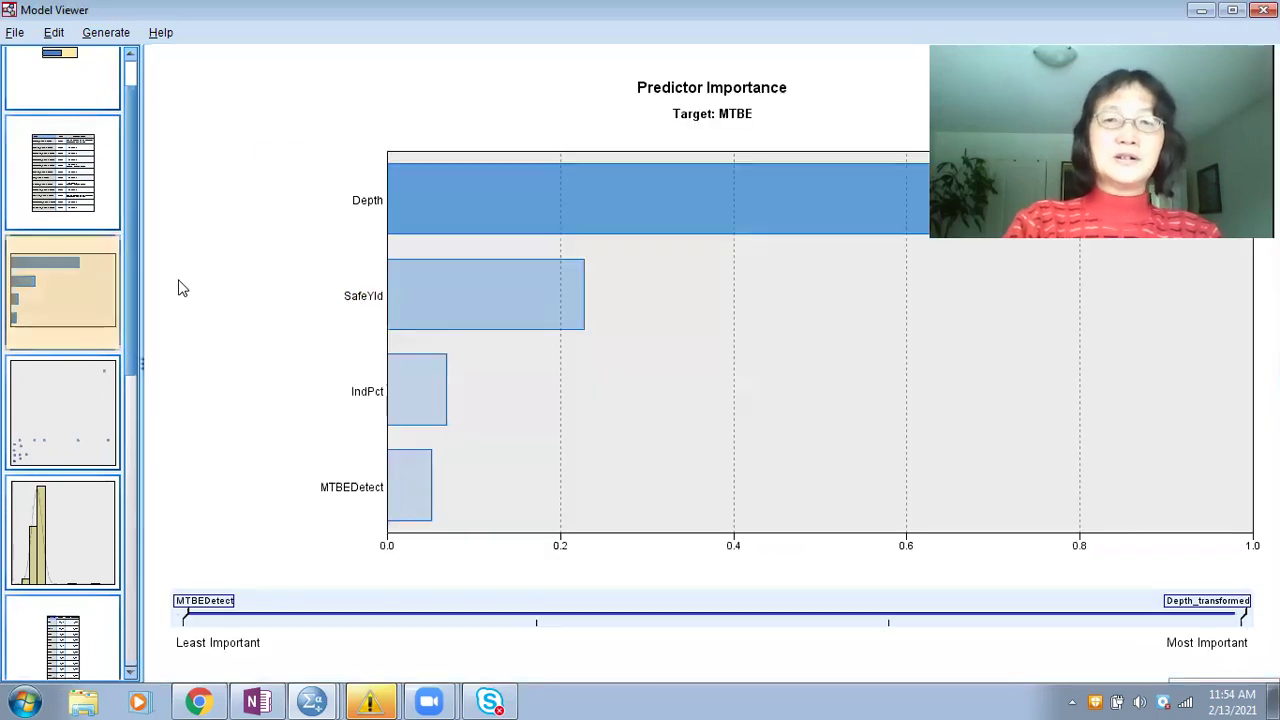